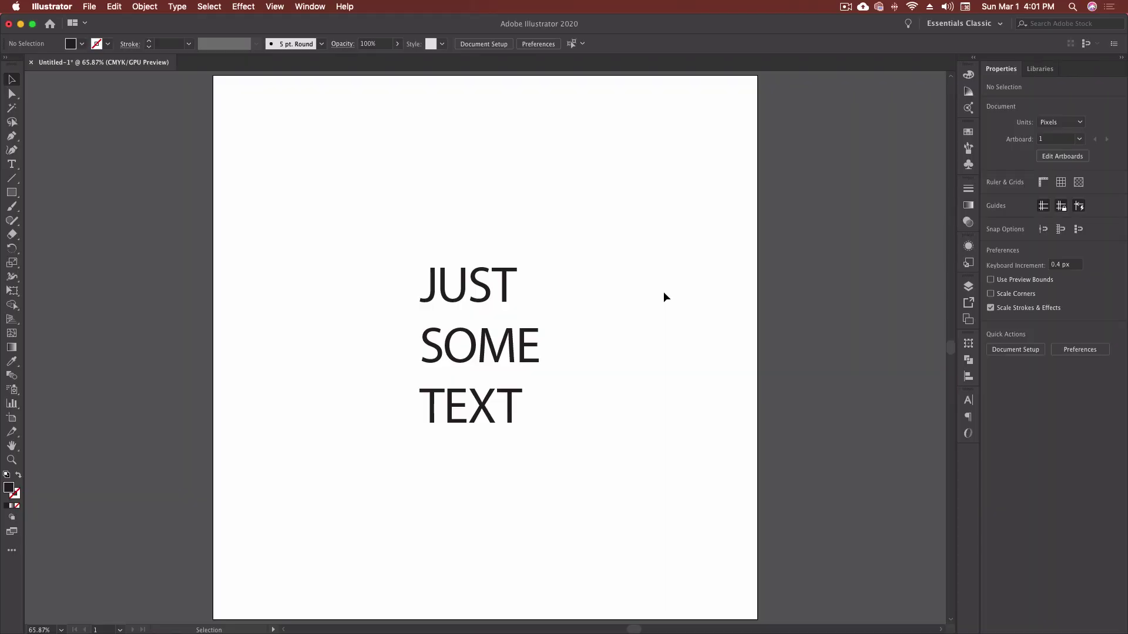
# Select the stacked JUST SOME TEXT object and open the Window menu
pyautogui.click(485, 294)
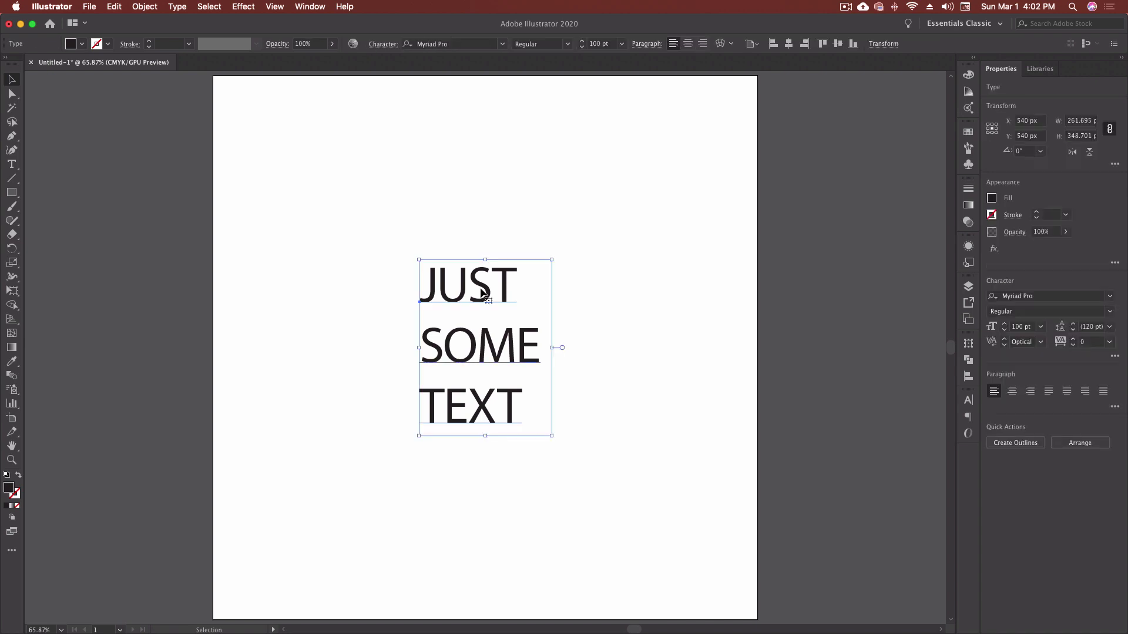
pyautogui.click(641, 343)
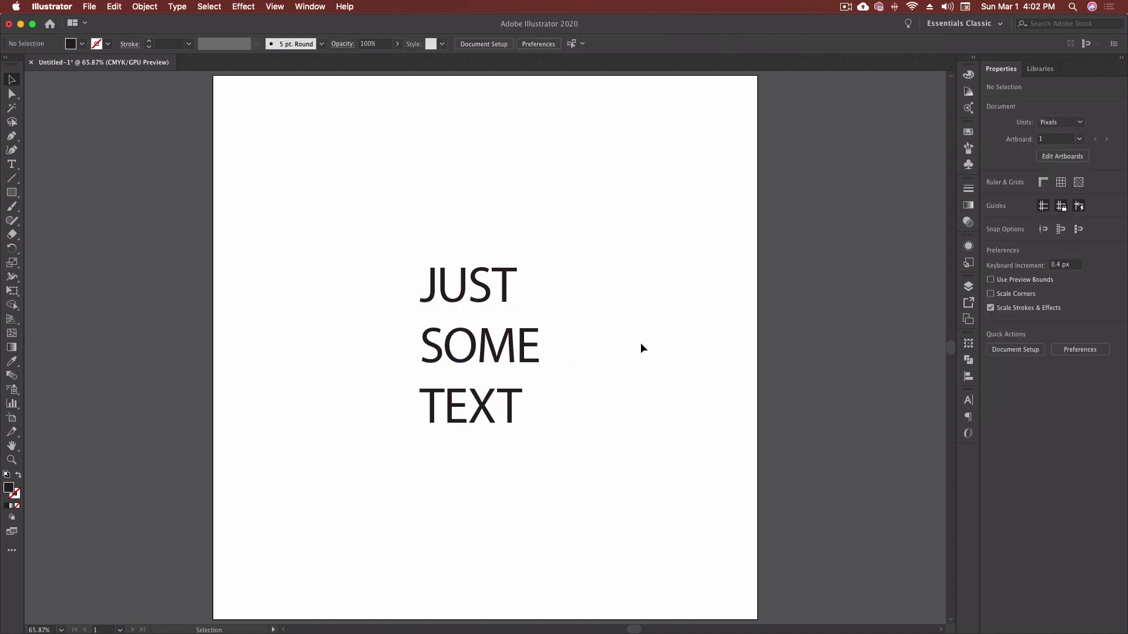
pyautogui.click(494, 303)
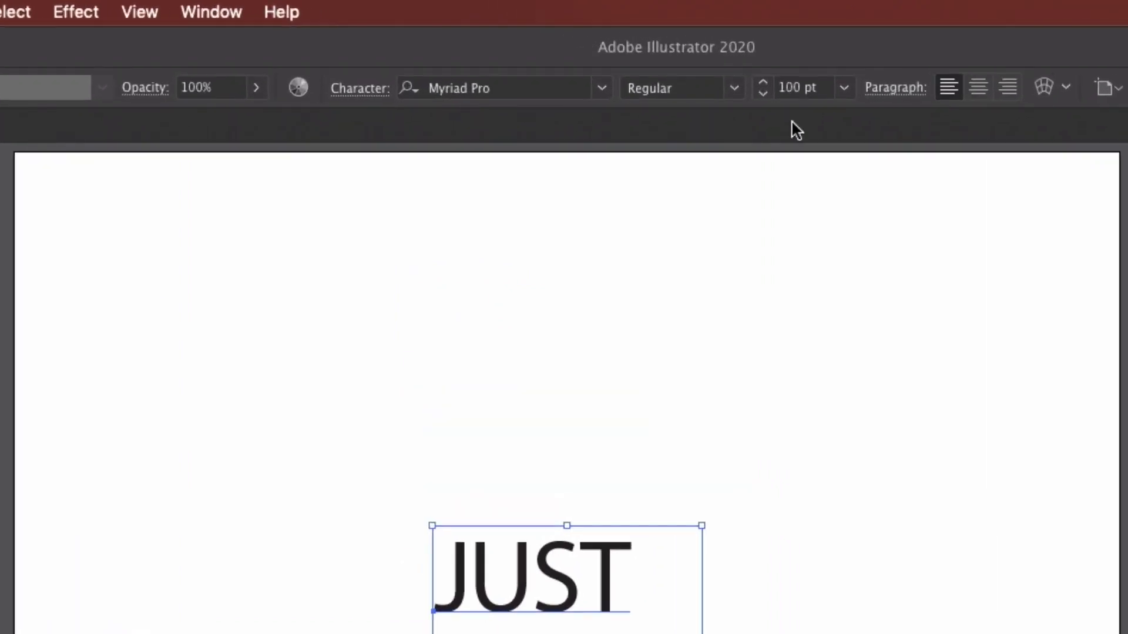
pyautogui.click(360, 93)
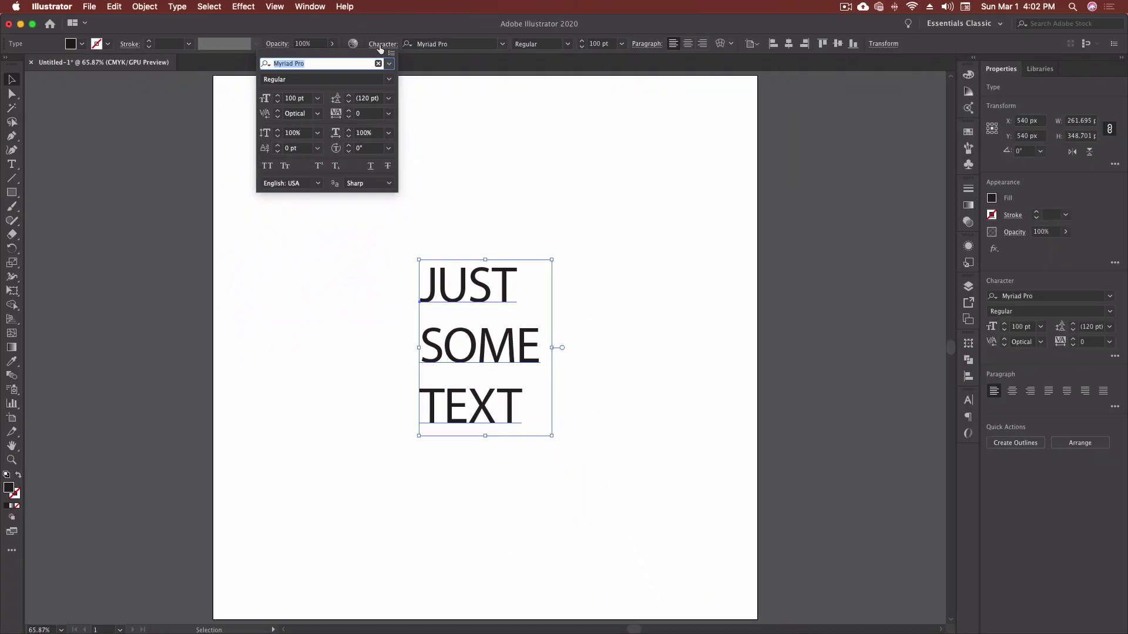
pyautogui.click(383, 65)
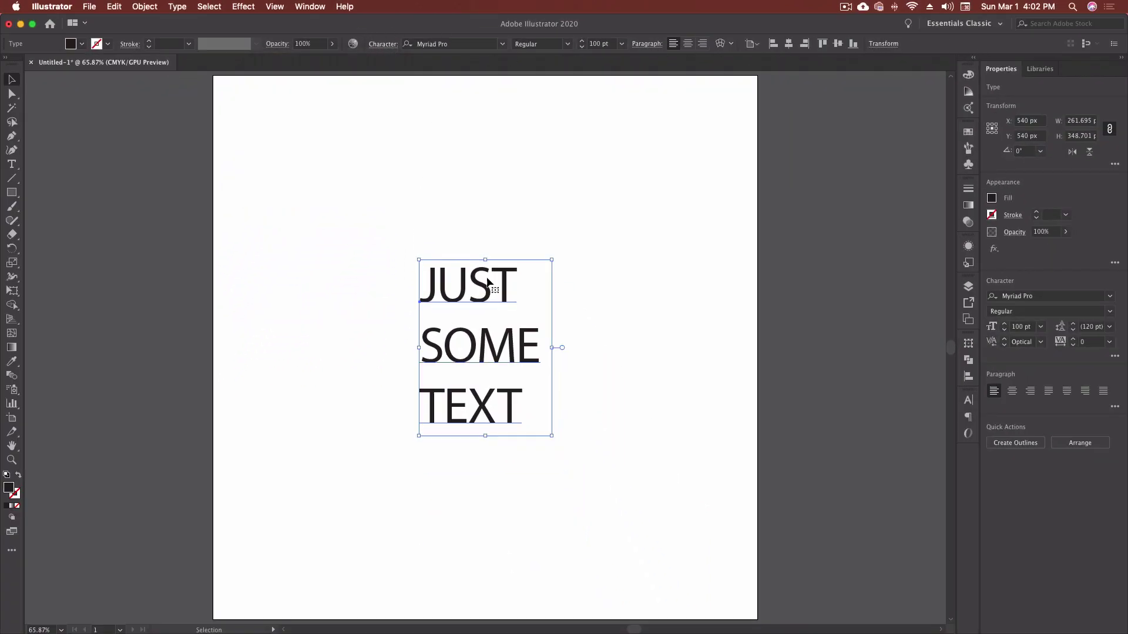
pyautogui.click(311, 7)
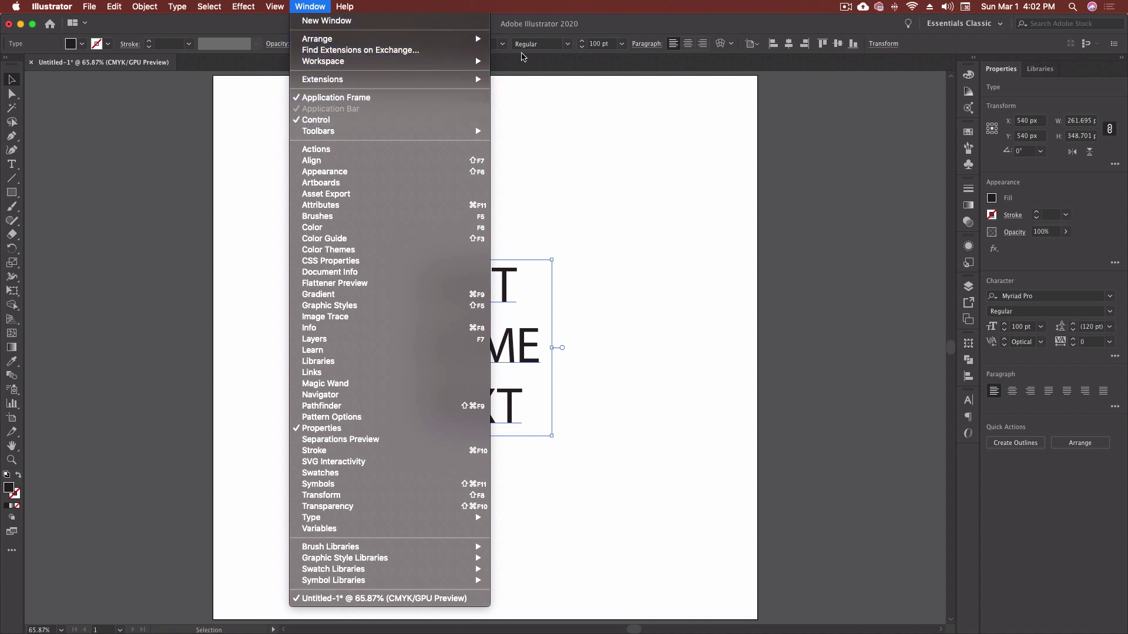
# Open the Character panel from the dock and reselect the stacked text
pyautogui.click(657, 29)
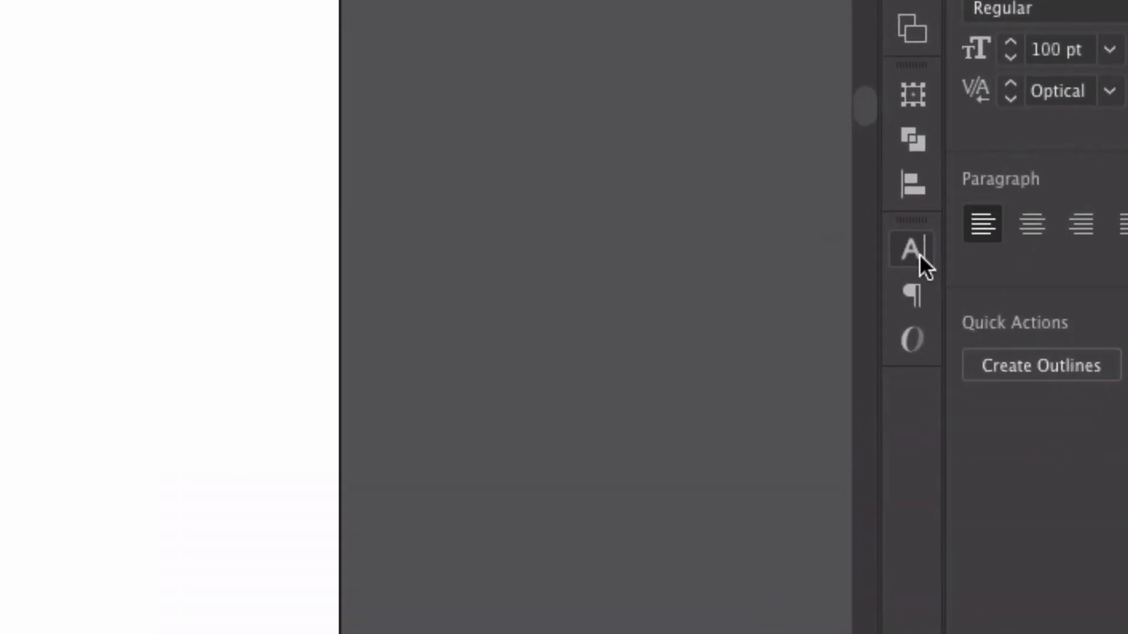
pyautogui.click(912, 249)
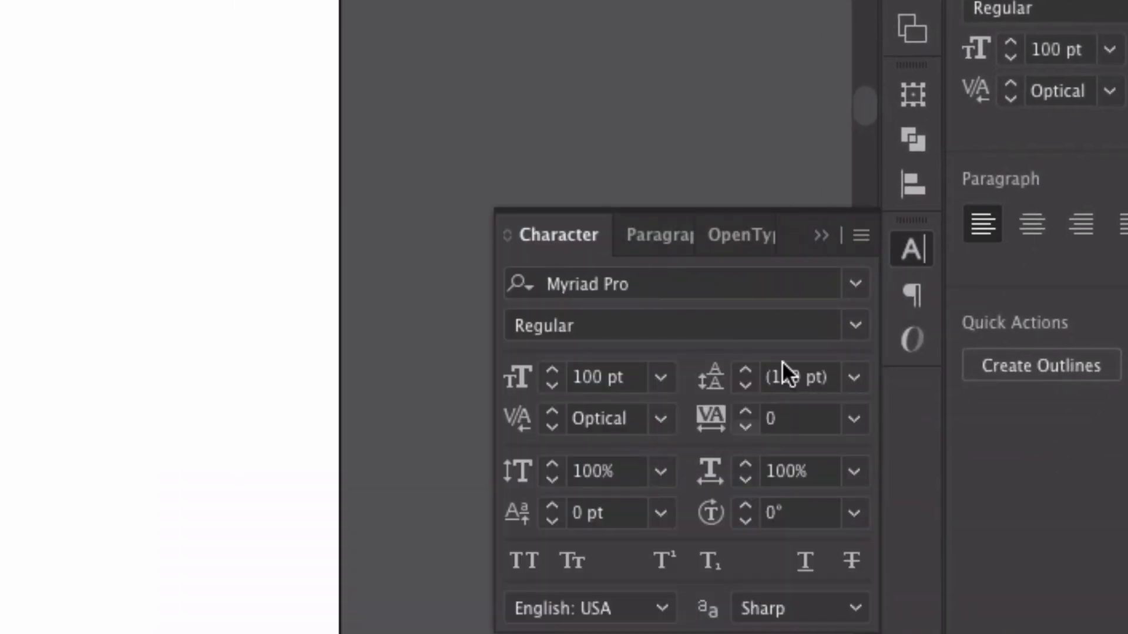
pyautogui.click(912, 249)
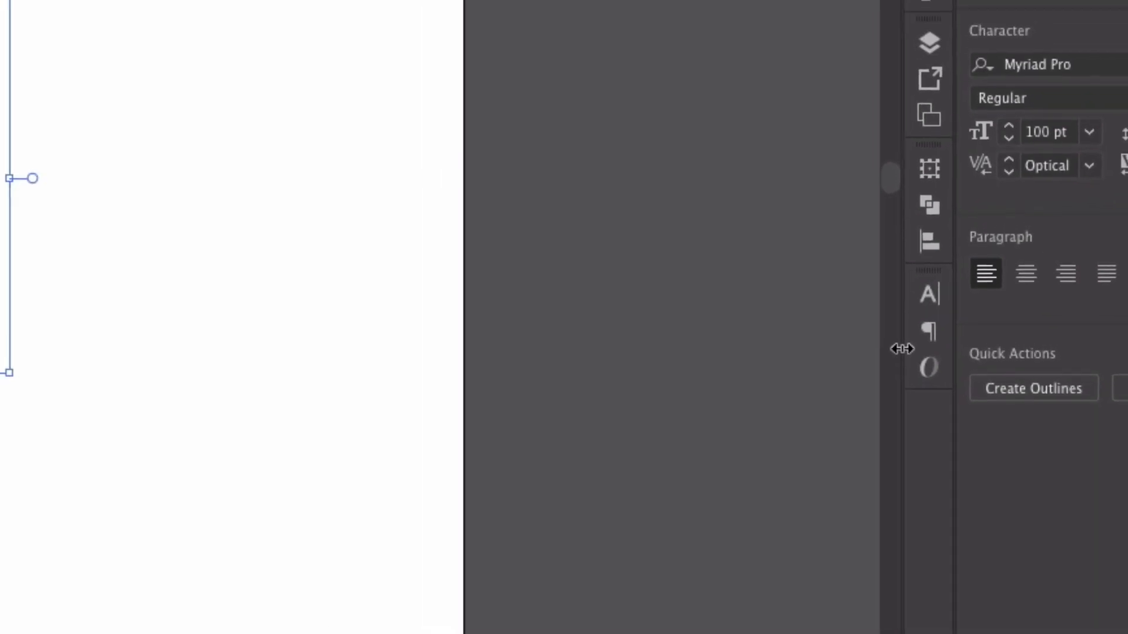
pyautogui.click(909, 359)
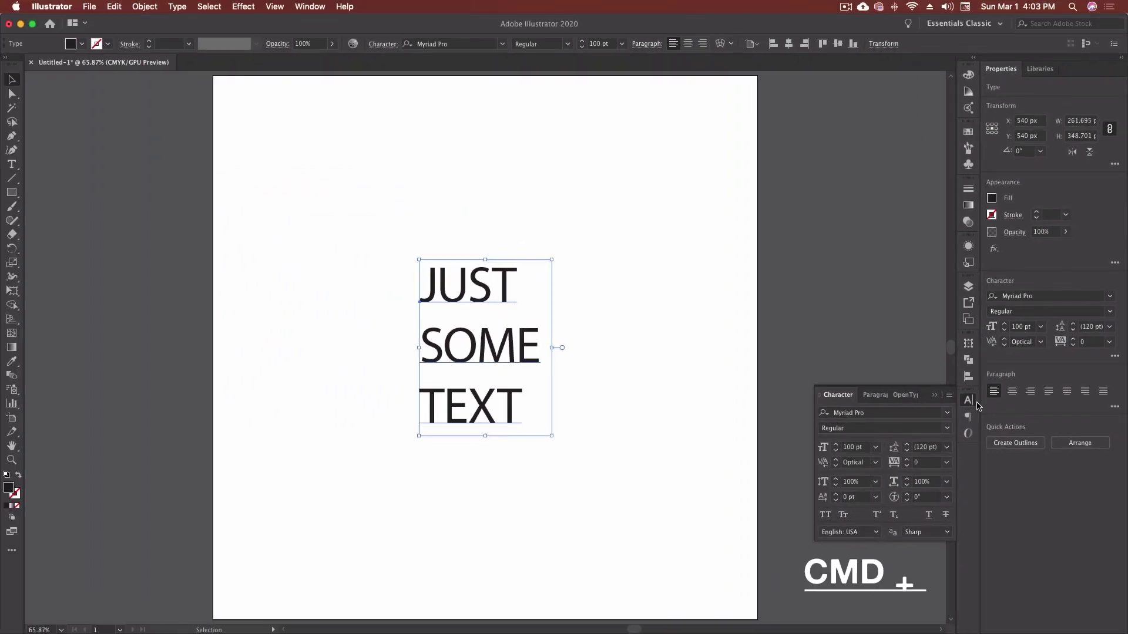
pyautogui.press('super+shift+a')
pyautogui.click(476, 302)
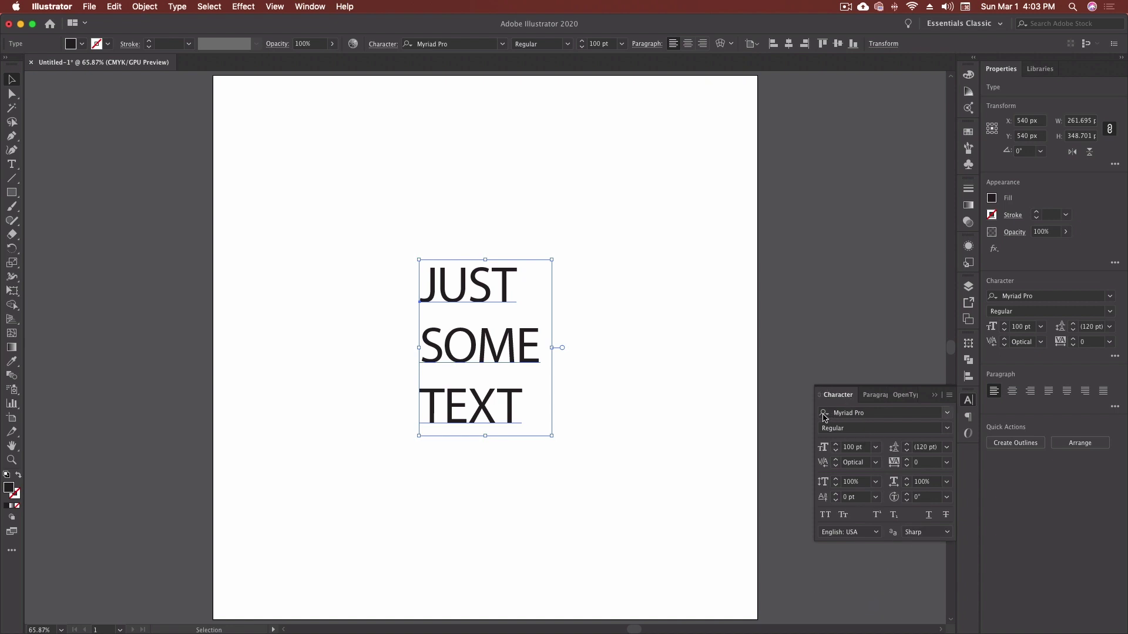
# Search 'mon' in the font field and apply Montserrat to the stacked text
pyautogui.click(893, 413)
pyautogui.click(947, 413)
pyautogui.click(948, 414)
pyautogui.click(824, 414)
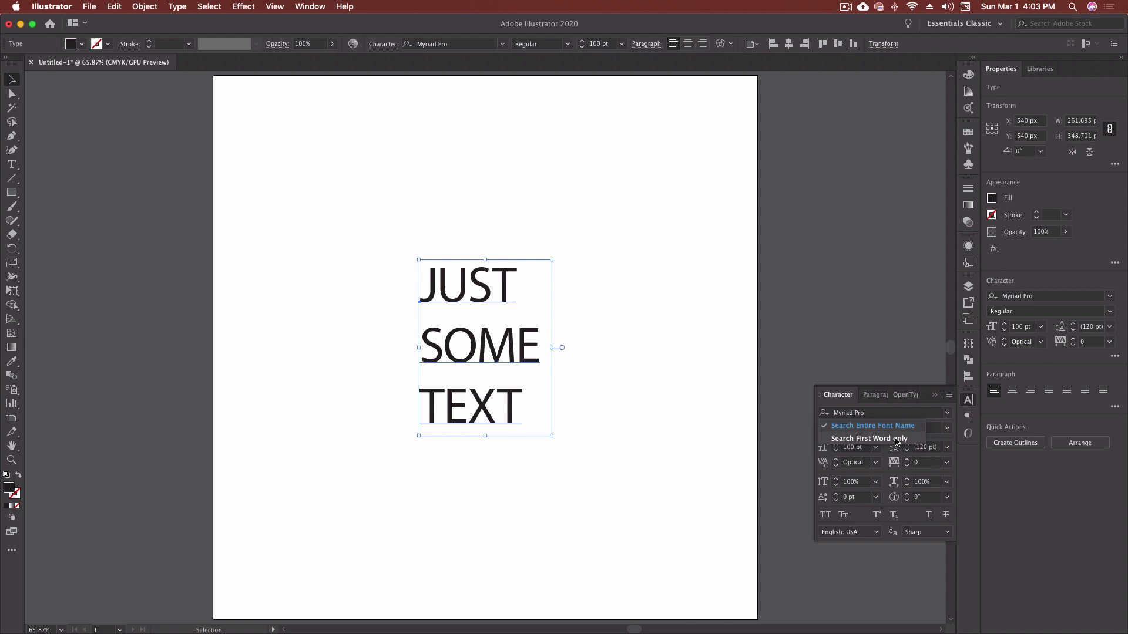
pyautogui.click(879, 413)
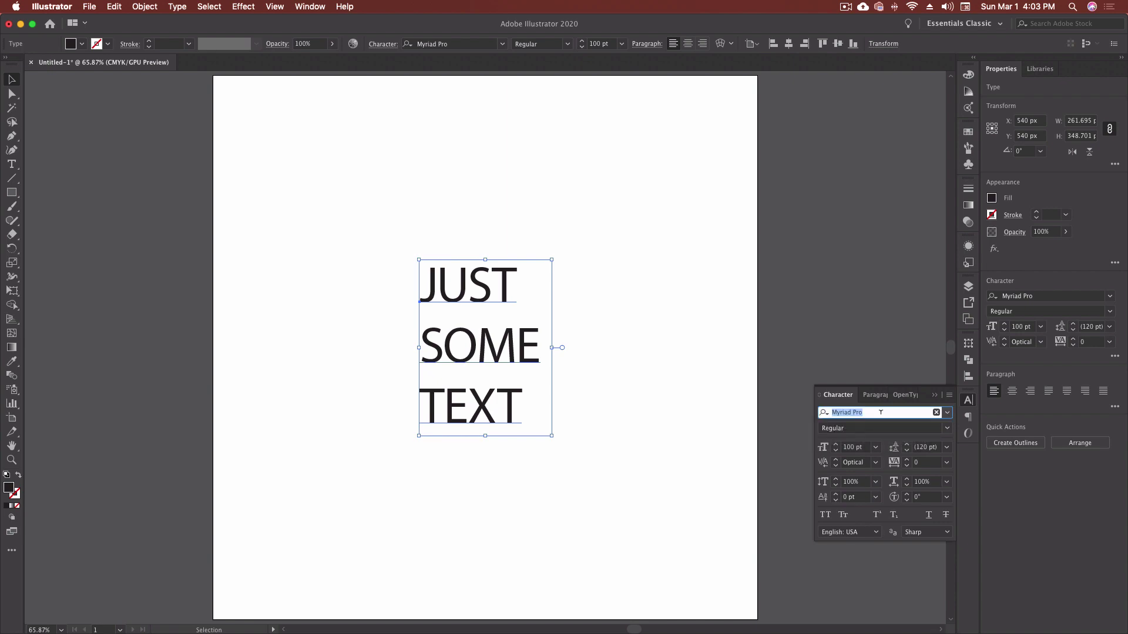
pyautogui.write('mon')
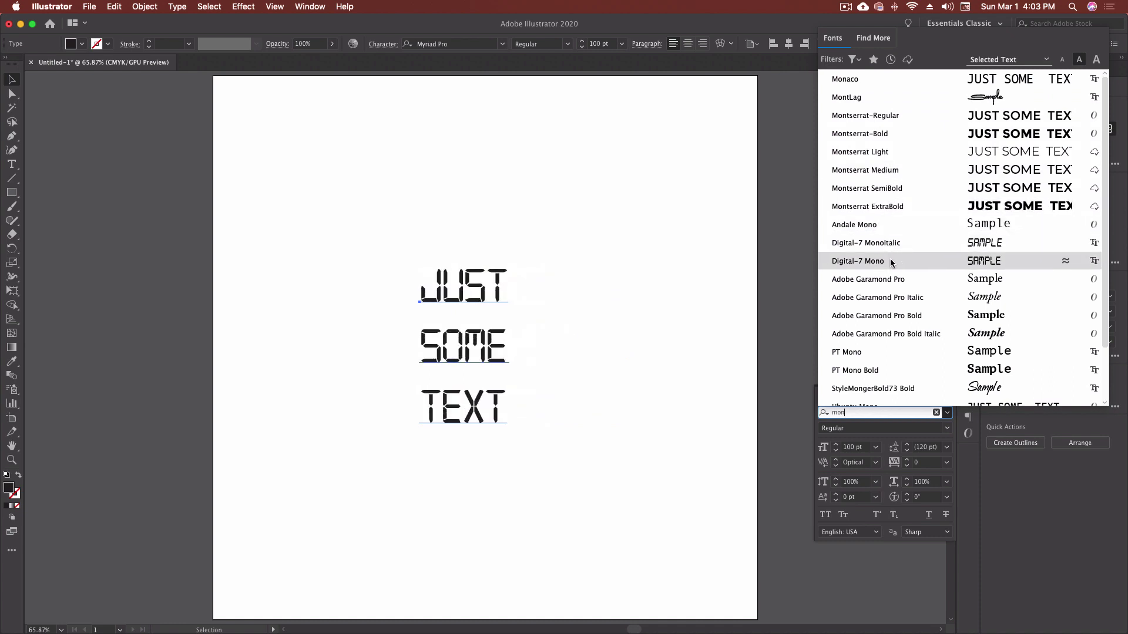
pyautogui.click(897, 171)
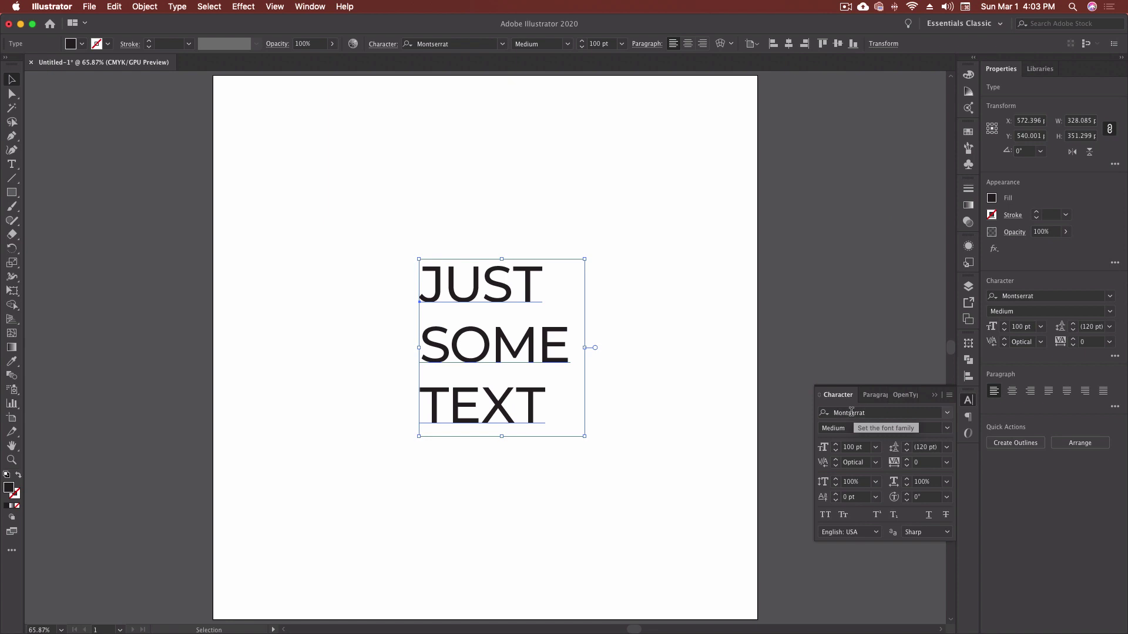
# Change the Montserrat weight to ExtraBold
pyautogui.click(945, 432)
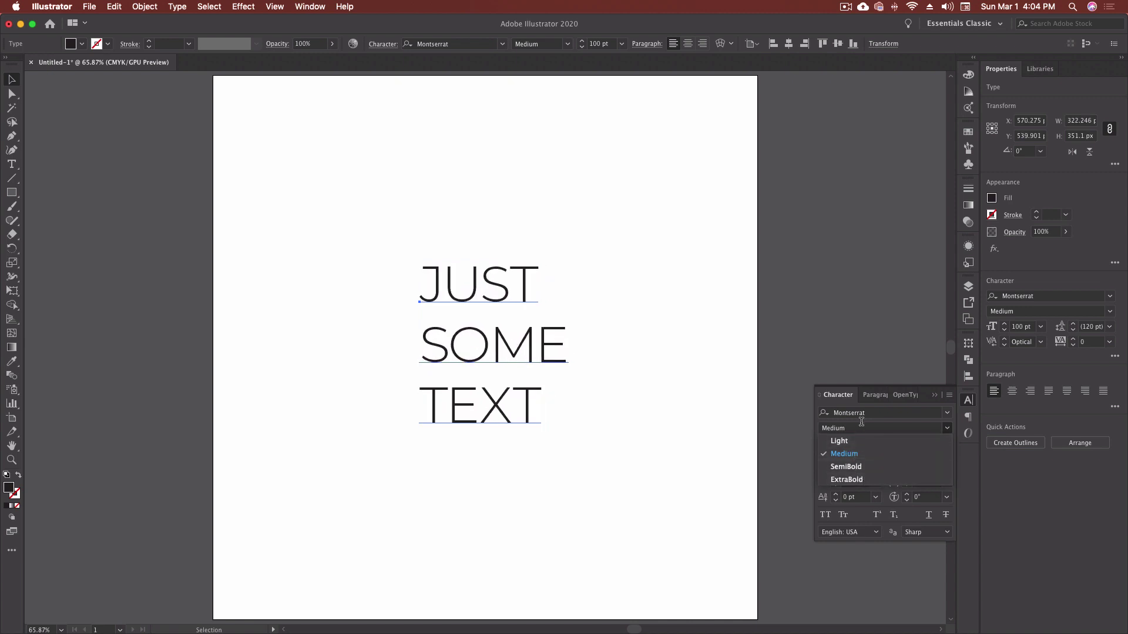
pyautogui.click(860, 432)
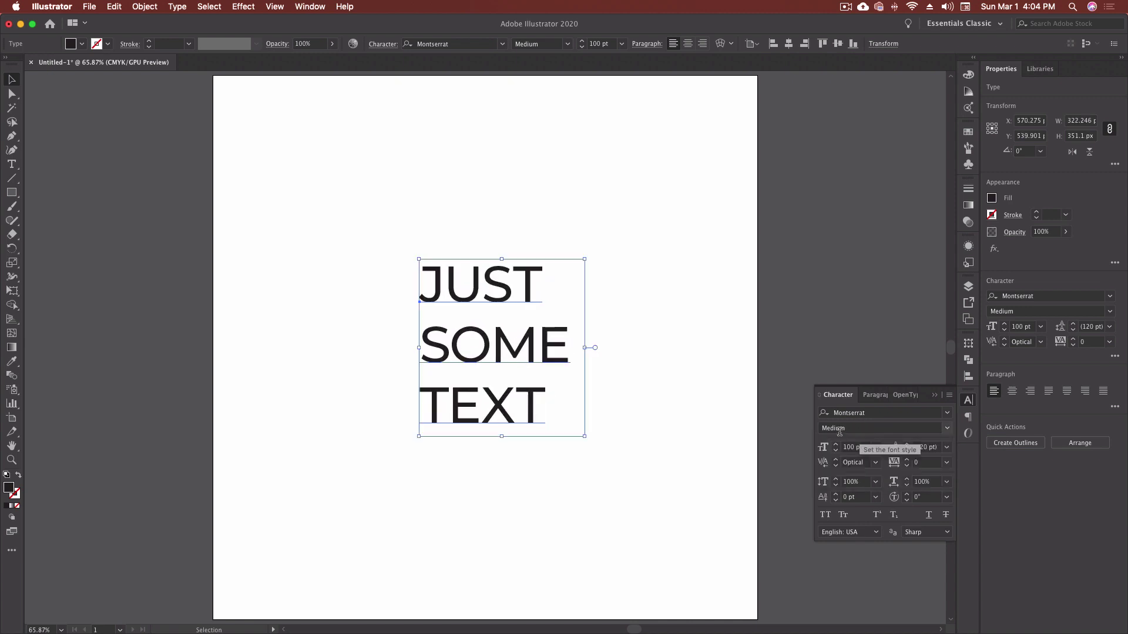
pyautogui.click(946, 431)
pyautogui.click(858, 465)
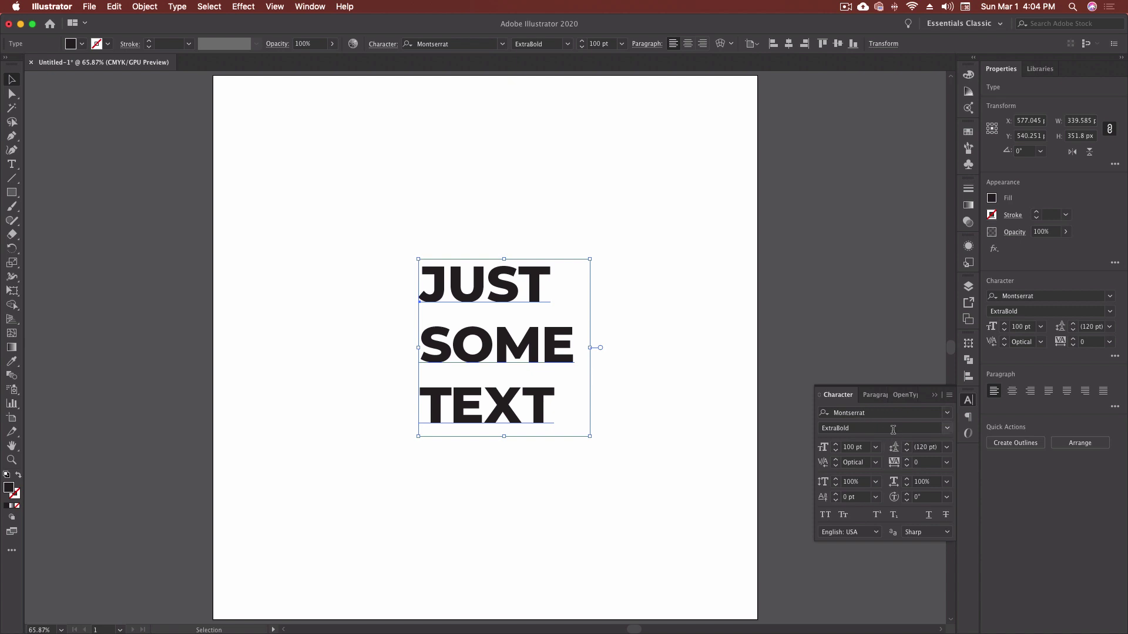
# Set the stacked Montserrat ExtraBold text to 72 pt, giving auto leading of 86.4 pt
pyautogui.click(835, 445)
pyautogui.click(835, 445)
pyautogui.click(835, 444)
pyautogui.click(835, 445)
pyautogui.click(836, 450)
pyautogui.click(836, 450)
pyautogui.click(835, 450)
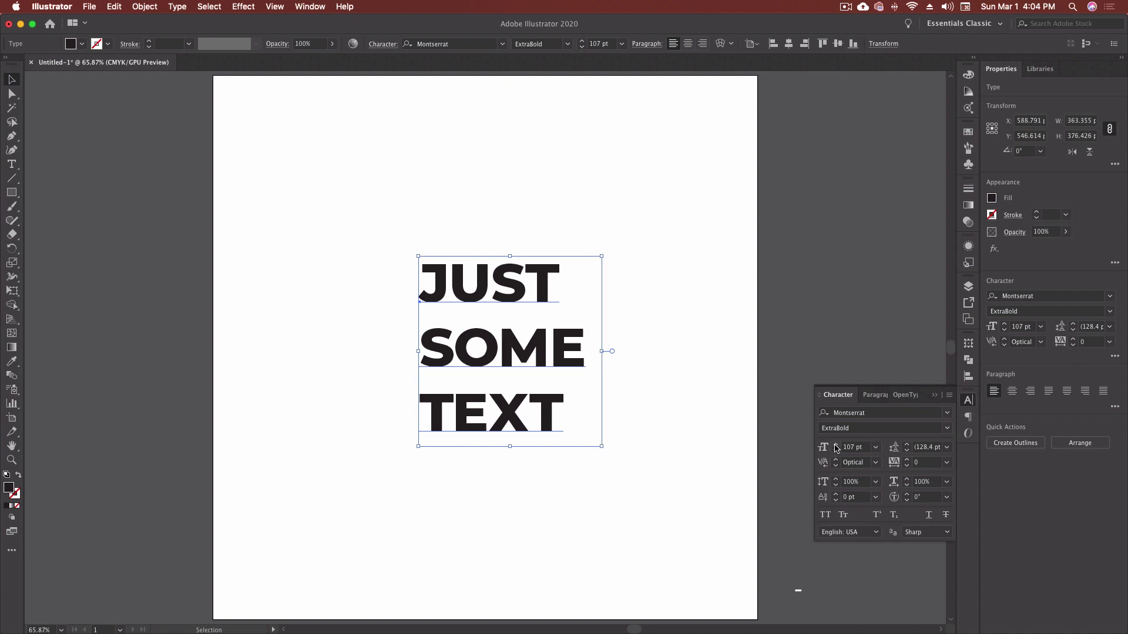
pyautogui.keyDown('shift'); pyautogui.click(835, 444); pyautogui.keyUp('shift')
pyautogui.keyDown('shift'); pyautogui.click(836, 445); pyautogui.keyUp('shift')
pyautogui.keyDown('shift'); pyautogui.click(835, 445); pyautogui.keyUp('shift')
pyautogui.keyDown('shift'); pyautogui.click(836, 445); pyautogui.keyUp('shift')
pyautogui.keyDown('shift'); pyautogui.click(836, 445); pyautogui.keyUp('shift')
pyautogui.keyDown('shift'); pyautogui.click(835, 450); pyautogui.keyUp('shift')
pyautogui.keyDown('shift'); pyautogui.click(835, 450); pyautogui.keyUp('shift')
pyautogui.keyDown('shift'); pyautogui.click(835, 450); pyautogui.keyUp('shift')
pyautogui.keyDown('shift'); pyautogui.click(835, 450); pyautogui.keyUp('shift')
pyautogui.keyDown('shift'); pyautogui.click(835, 450); pyautogui.keyUp('shift')
pyautogui.keyDown('shift'); pyautogui.click(835, 450); pyautogui.keyUp('shift')
pyautogui.keyDown('shift'); pyautogui.click(835, 450); pyautogui.keyUp('shift')
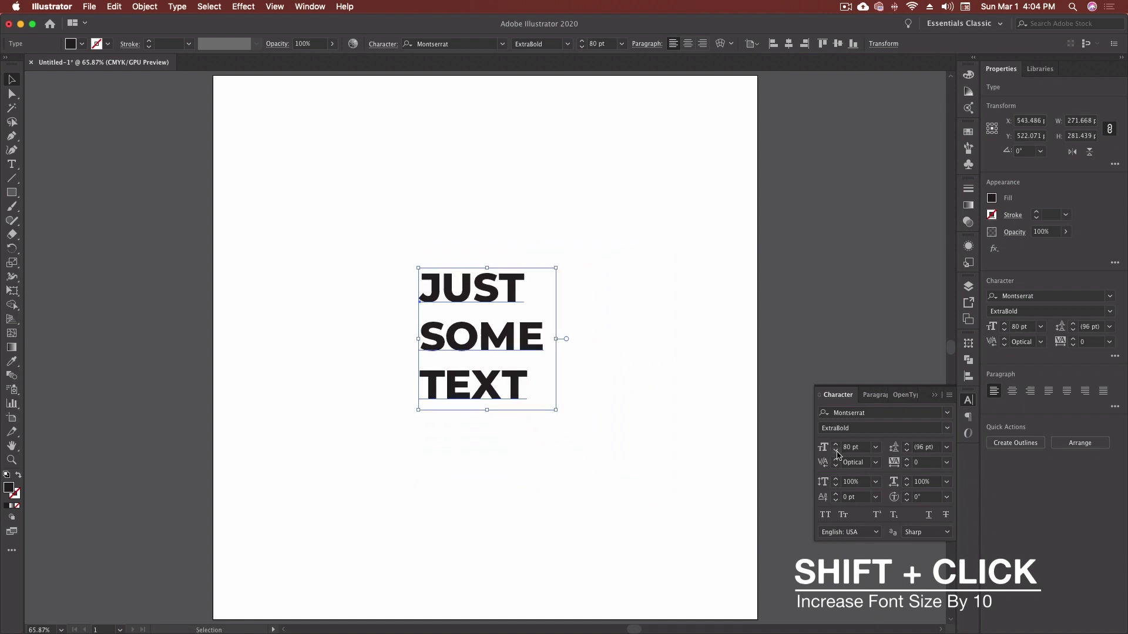
pyautogui.click(875, 449)
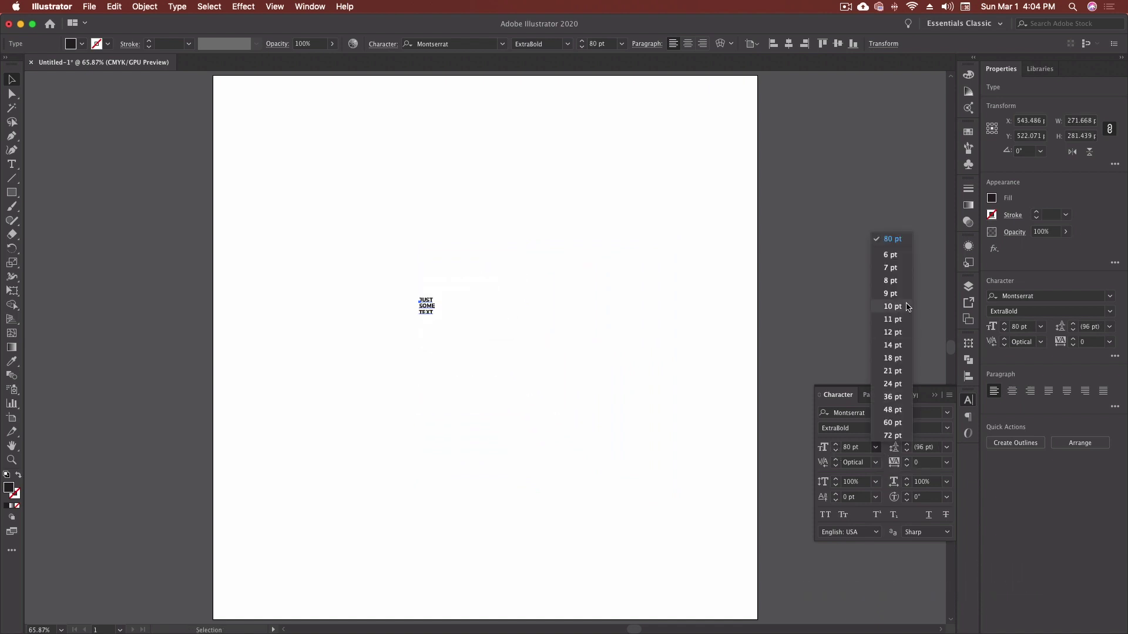
pyautogui.click(892, 435)
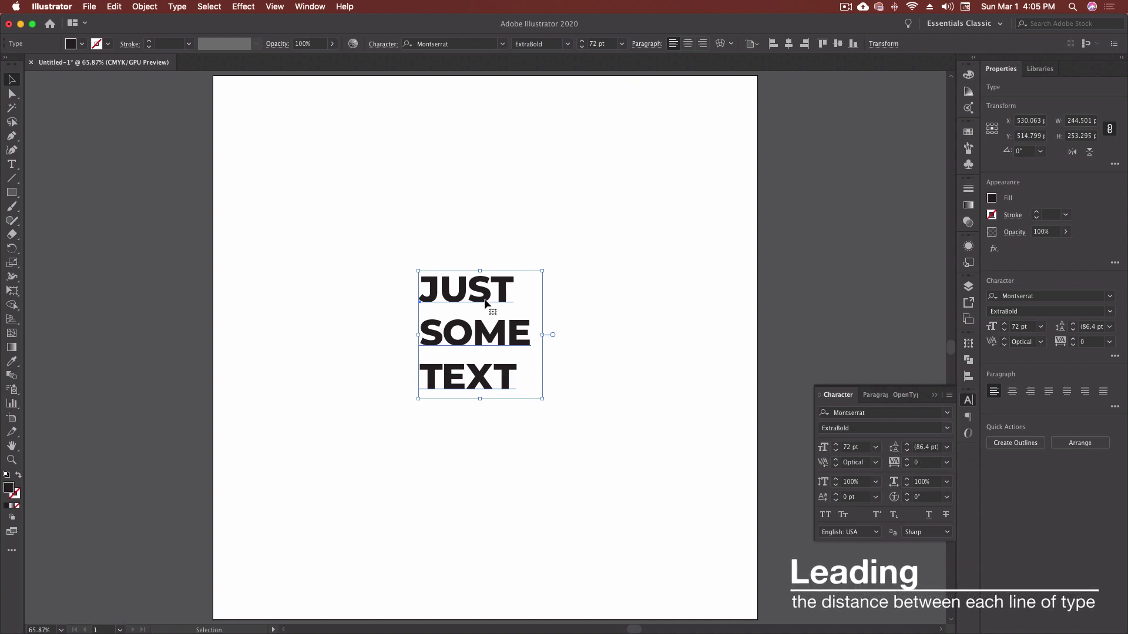
pyautogui.click(945, 448)
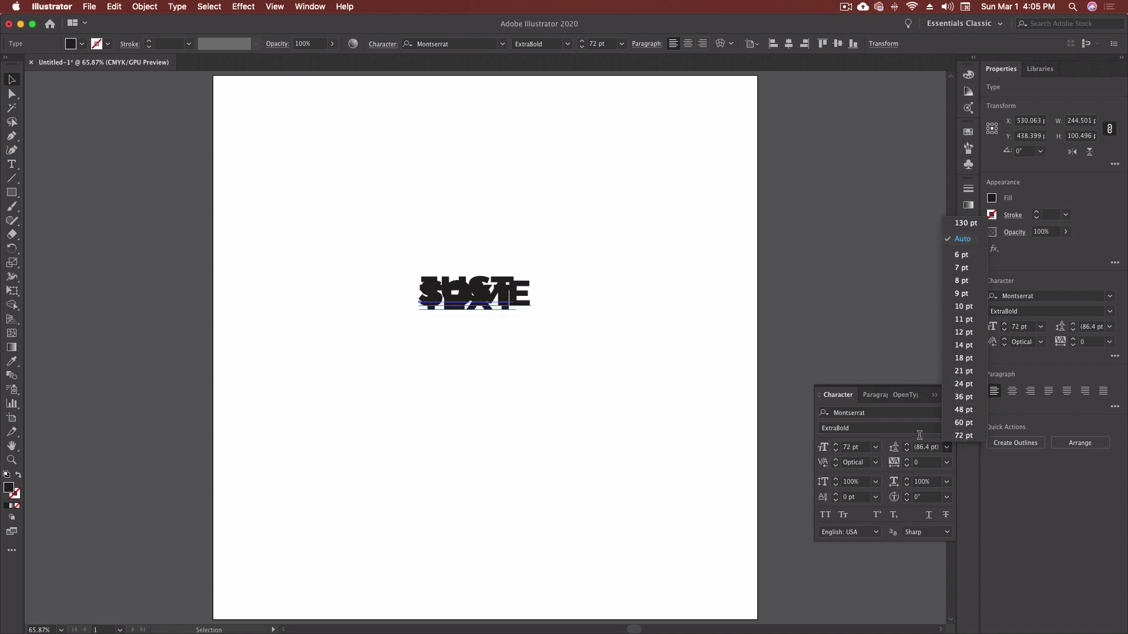
pyautogui.press('Escape')
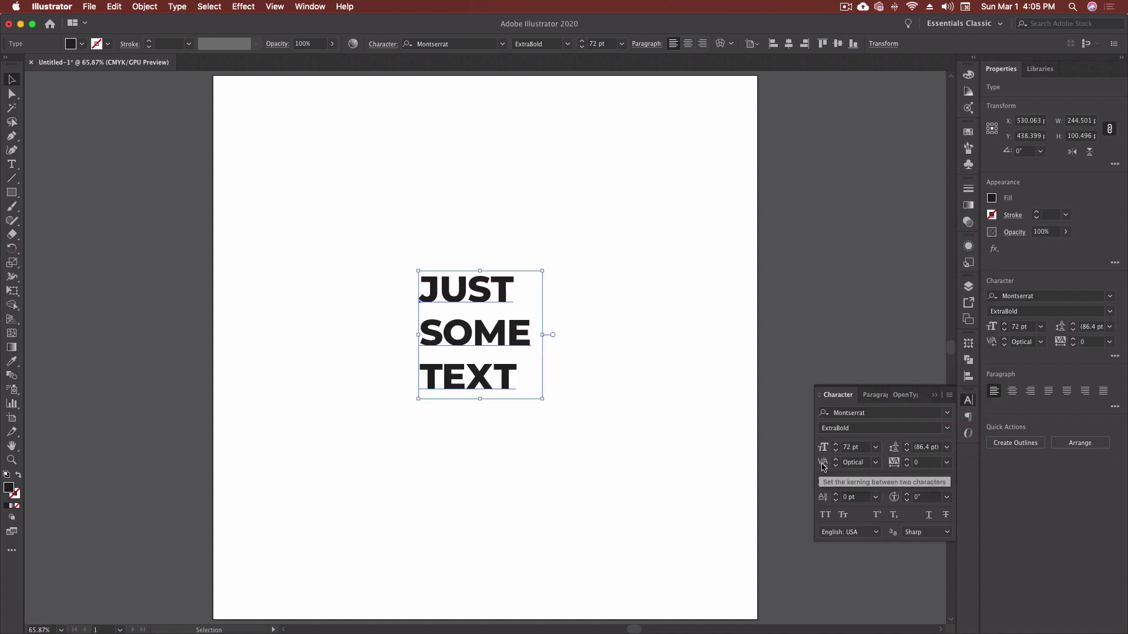
# Edit the text and tighten the kerning between O and M in SOME
pyautogui.doubleClick(490, 287)
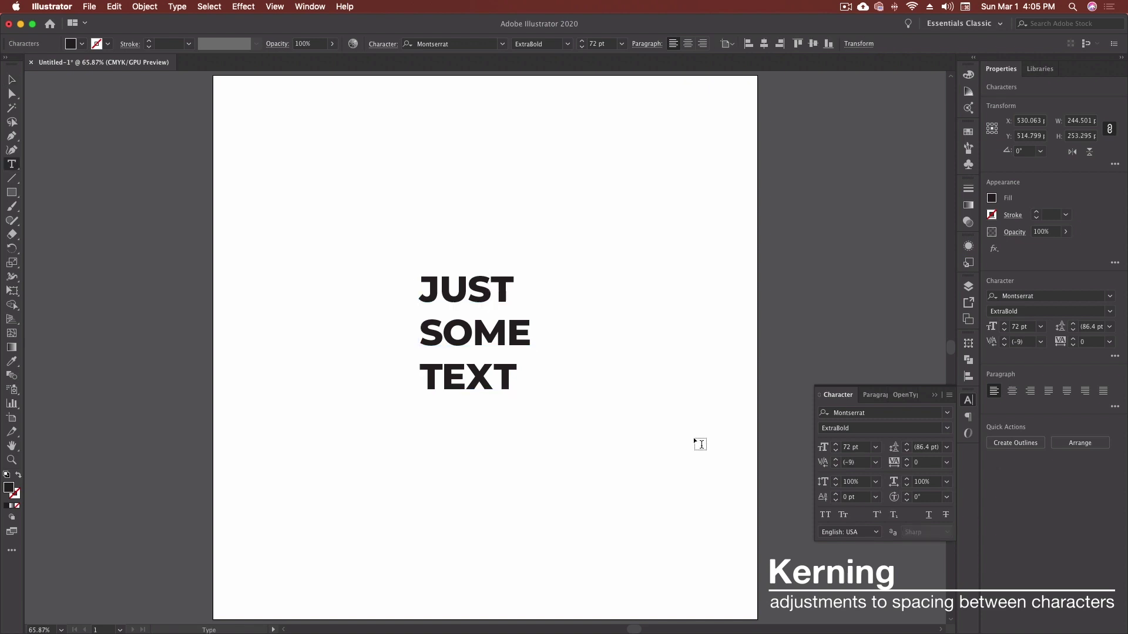
pyautogui.click(468, 288)
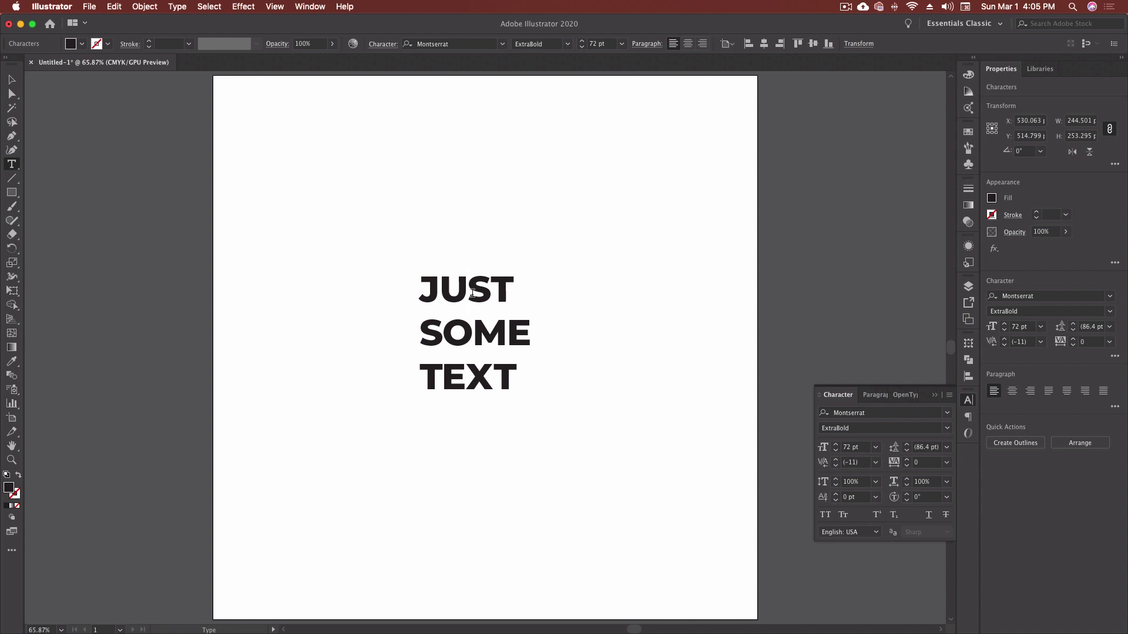
pyautogui.click(441, 288)
pyautogui.click(473, 345)
pyautogui.click(473, 332)
pyautogui.click(835, 465)
pyautogui.click(836, 465)
pyautogui.click(837, 466)
pyautogui.click(838, 466)
pyautogui.click(838, 466)
pyautogui.click(837, 466)
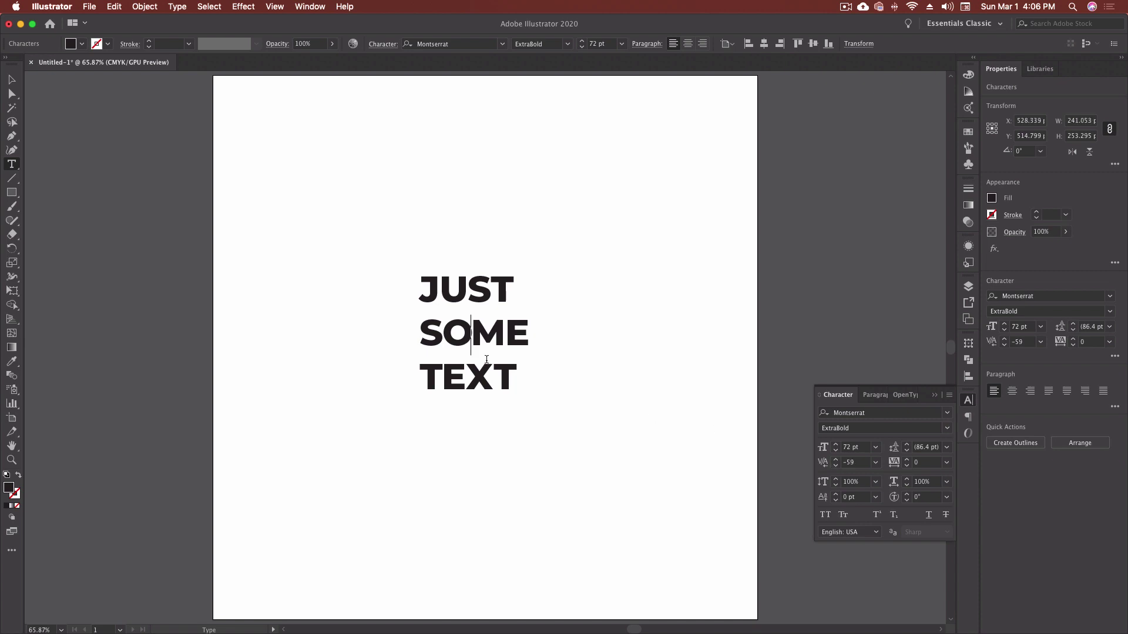
# Tighten the M–E kerning in SOME to about -69, then select the whole word
pyautogui.click(503, 332)
pyautogui.press('Left')
pyautogui.click(441, 334)
pyautogui.click(836, 462)
pyautogui.press('super+z')
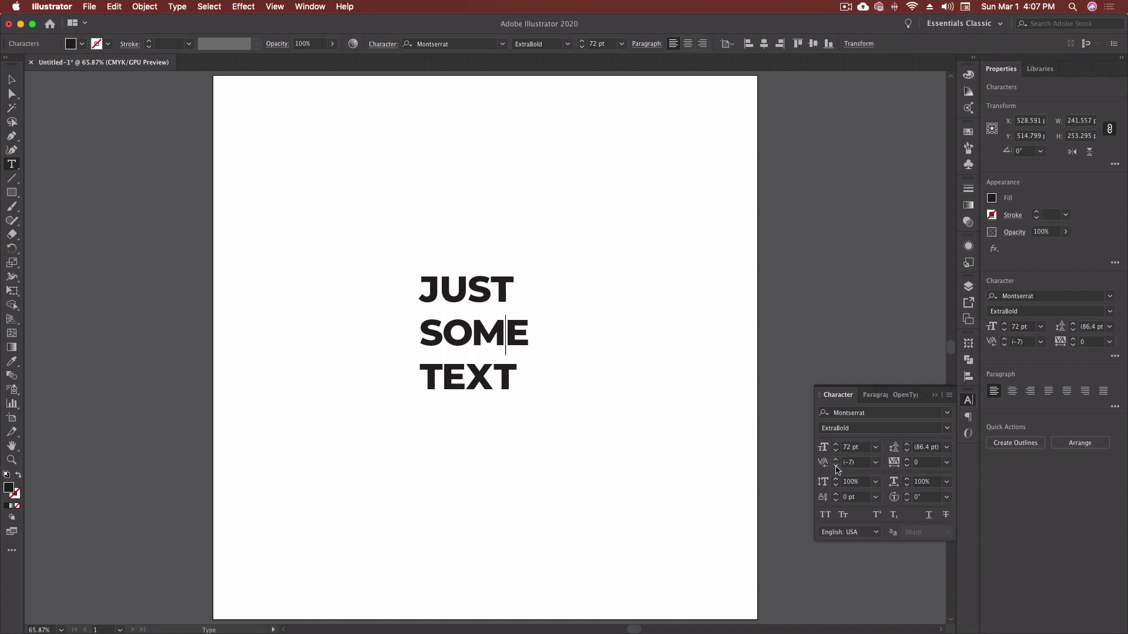
pyautogui.click(836, 466)
pyautogui.click(836, 466)
pyautogui.click(836, 466)
pyautogui.doubleClick(525, 330)
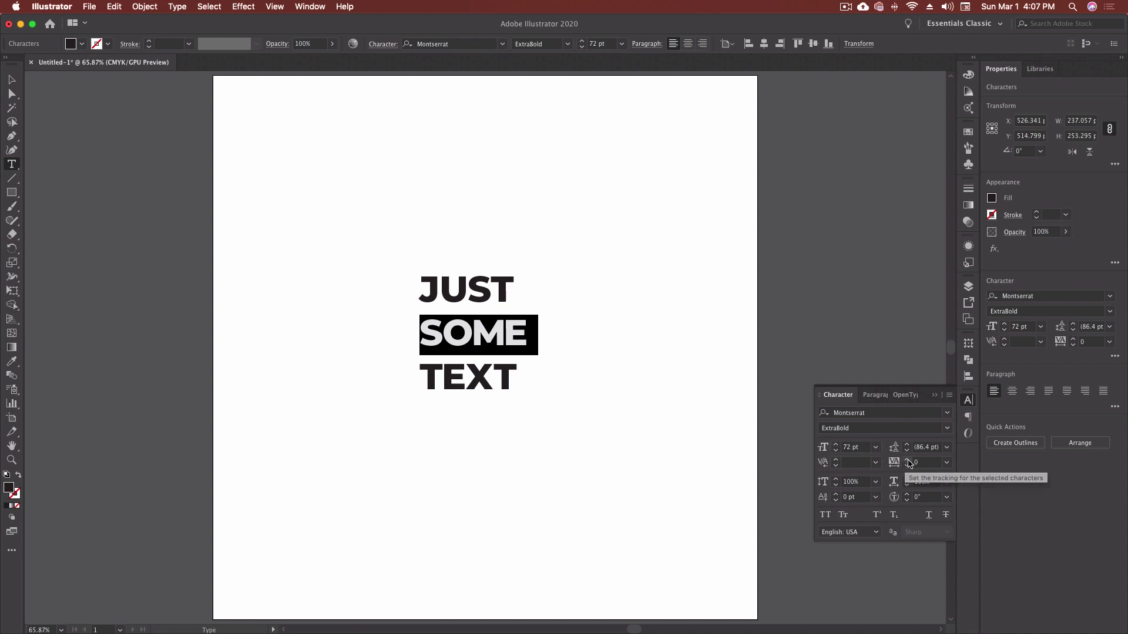
# Set the tracking of SOME to 25 from the Tracking presets
pyautogui.click(946, 463)
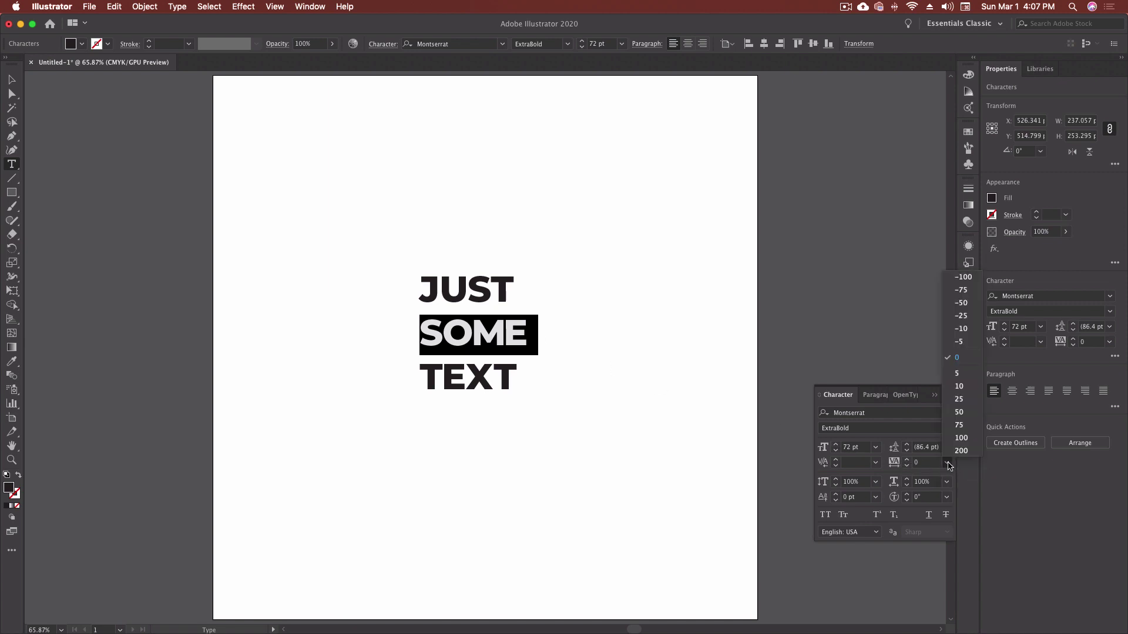
pyautogui.click(964, 389)
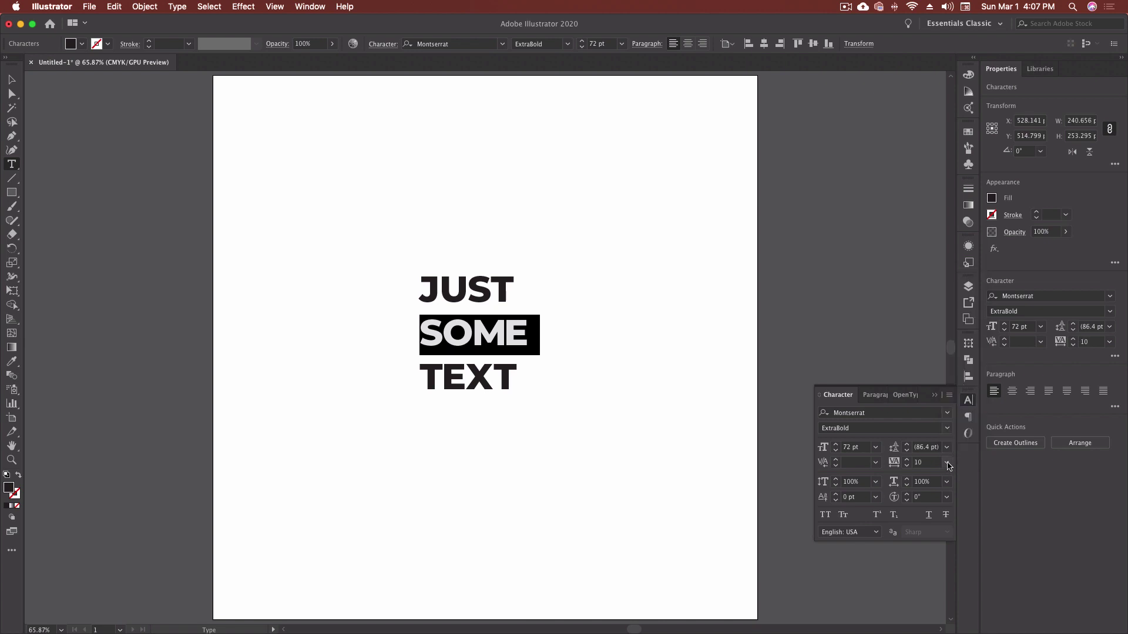
pyautogui.click(964, 401)
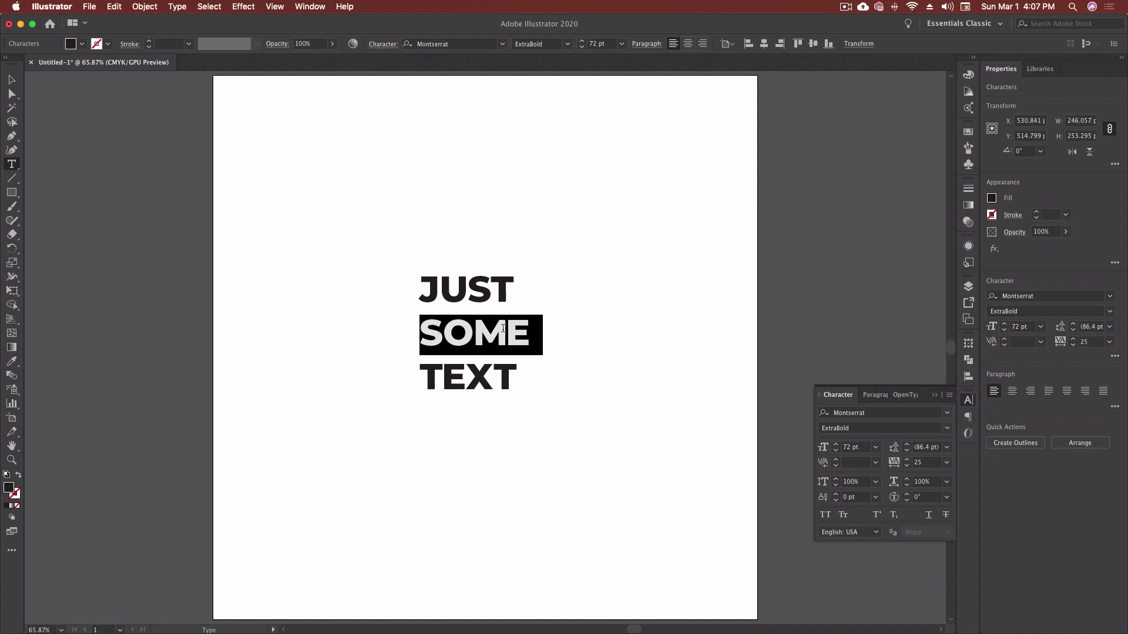
pyautogui.click(504, 328)
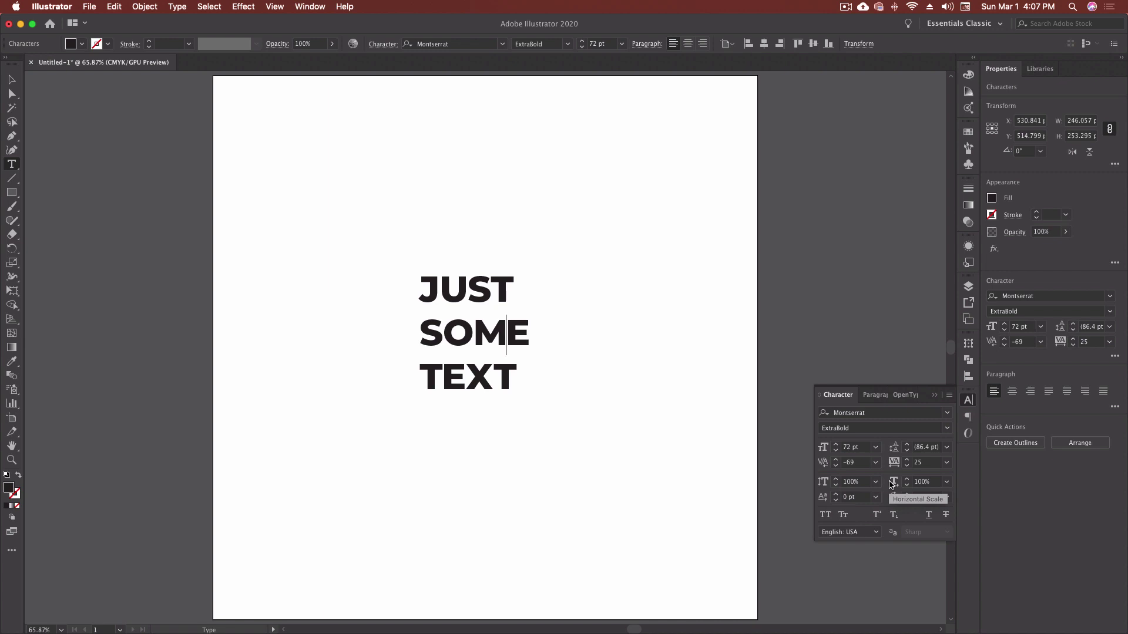
pyautogui.tripleClick(490, 289)
pyautogui.click(836, 478)
pyautogui.click(836, 478)
pyautogui.click(836, 478)
pyautogui.click(836, 479)
pyautogui.moveTo(836, 480); pyautogui.dragTo(836, 479)
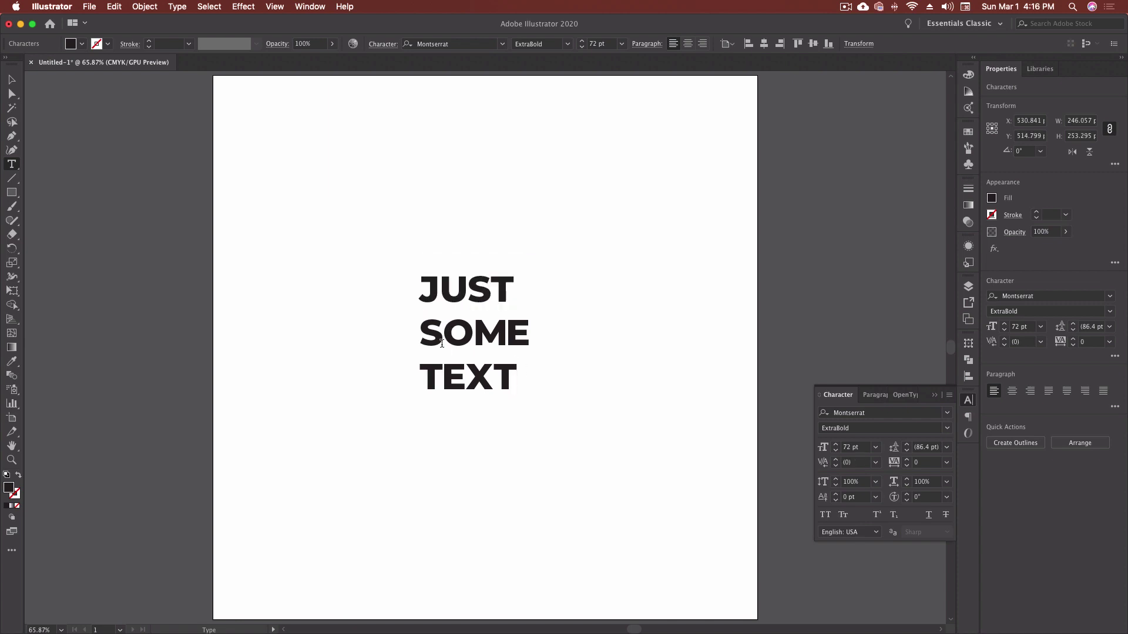
pyautogui.moveTo(420, 333); pyautogui.dragTo(531, 335)
pyautogui.hotkey('alt', 'Right')
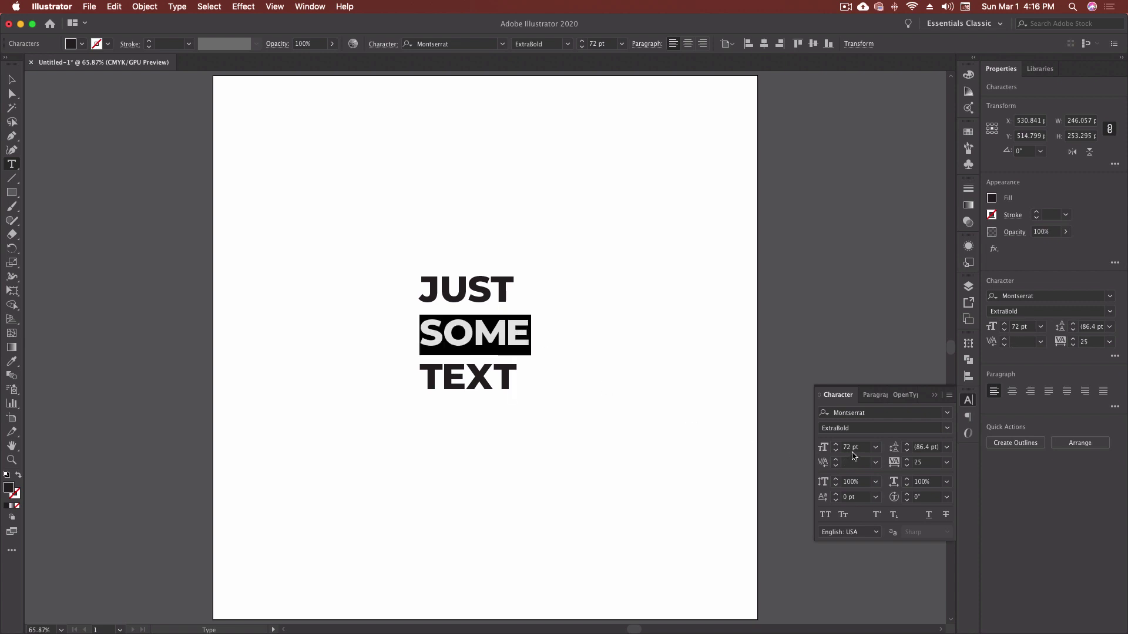
pyautogui.click(467, 379)
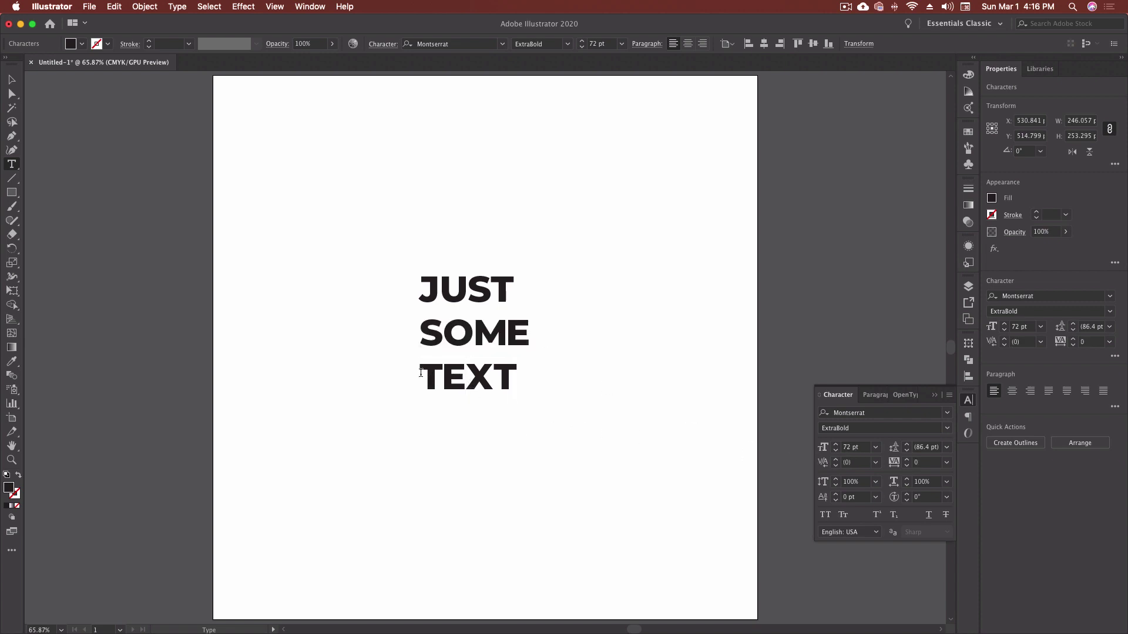
pyautogui.moveTo(420, 379); pyautogui.dragTo(519, 377)
pyautogui.press('super+alt+k')
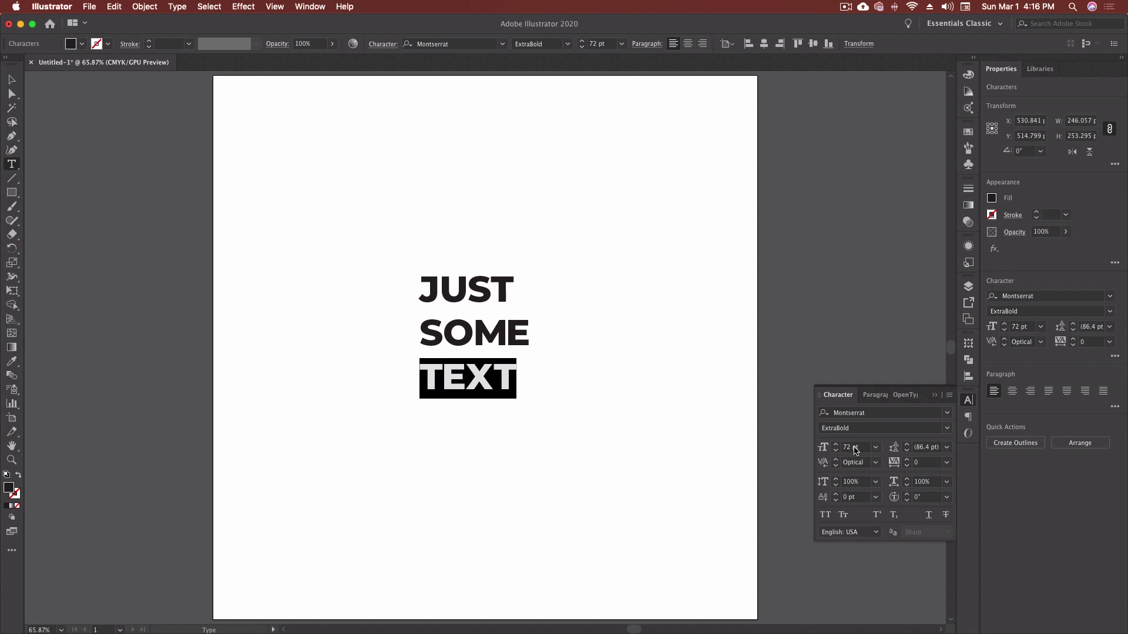
pyautogui.click(852, 481)
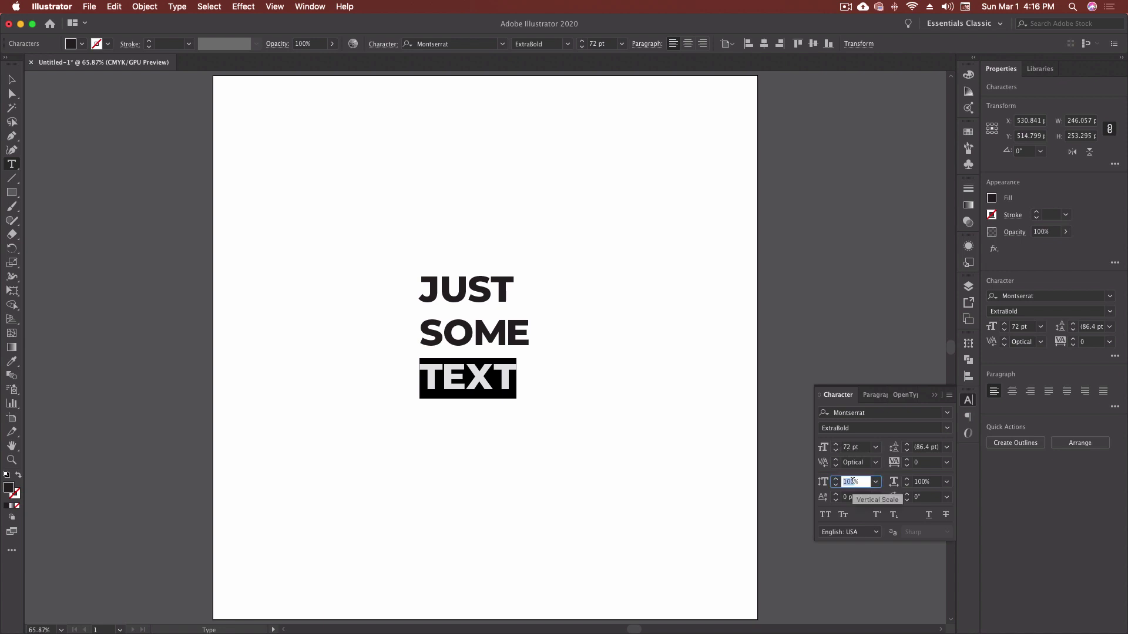
pyautogui.write('25')
pyautogui.press('Tab')
pyautogui.write('25')
pyautogui.press('Tab')
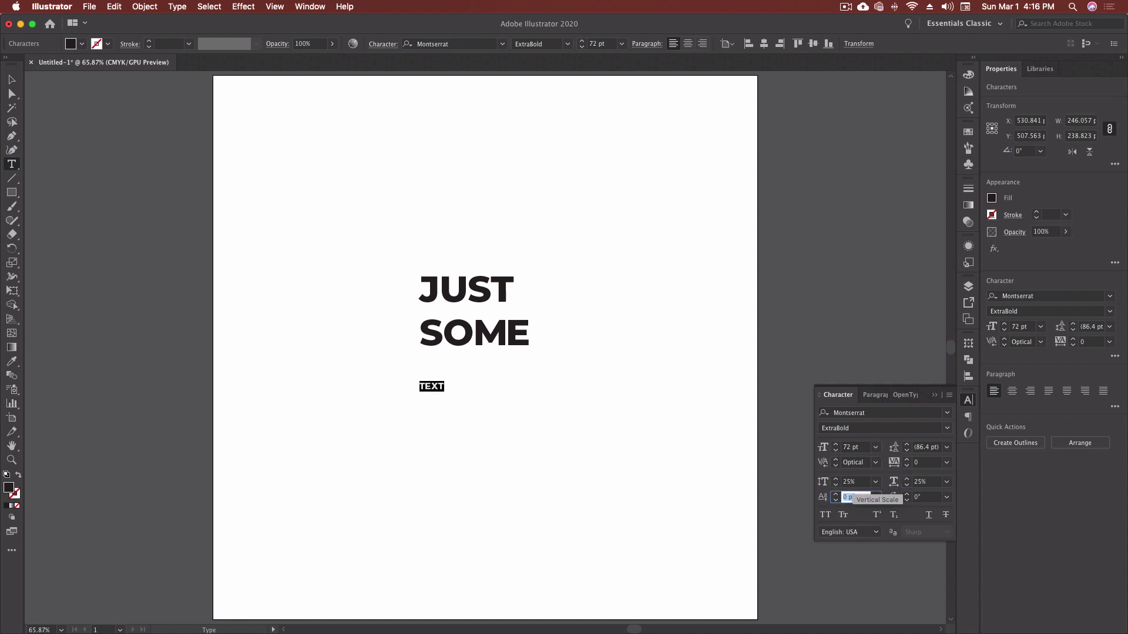
pyautogui.press('super+shift+a')
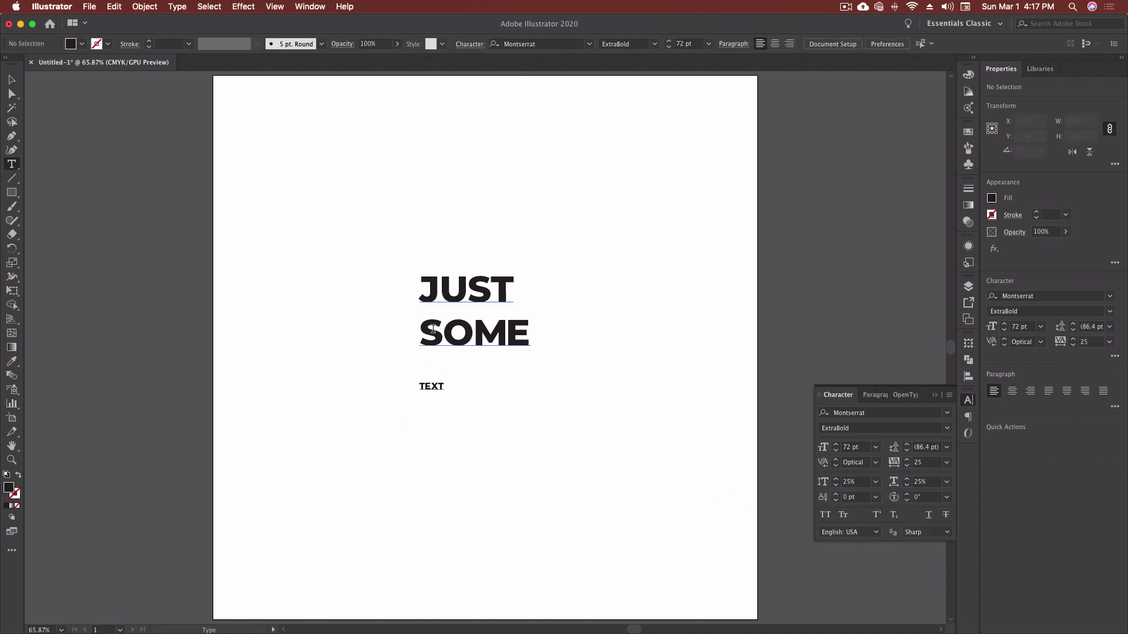
pyautogui.doubleClick(432, 386)
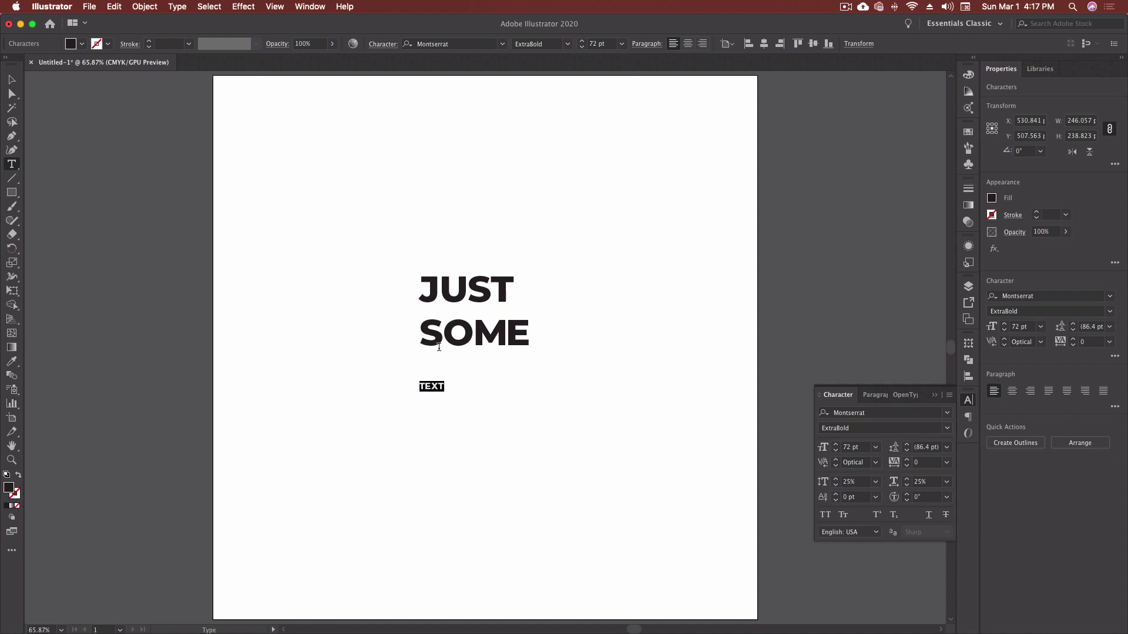
pyautogui.press('super+z')
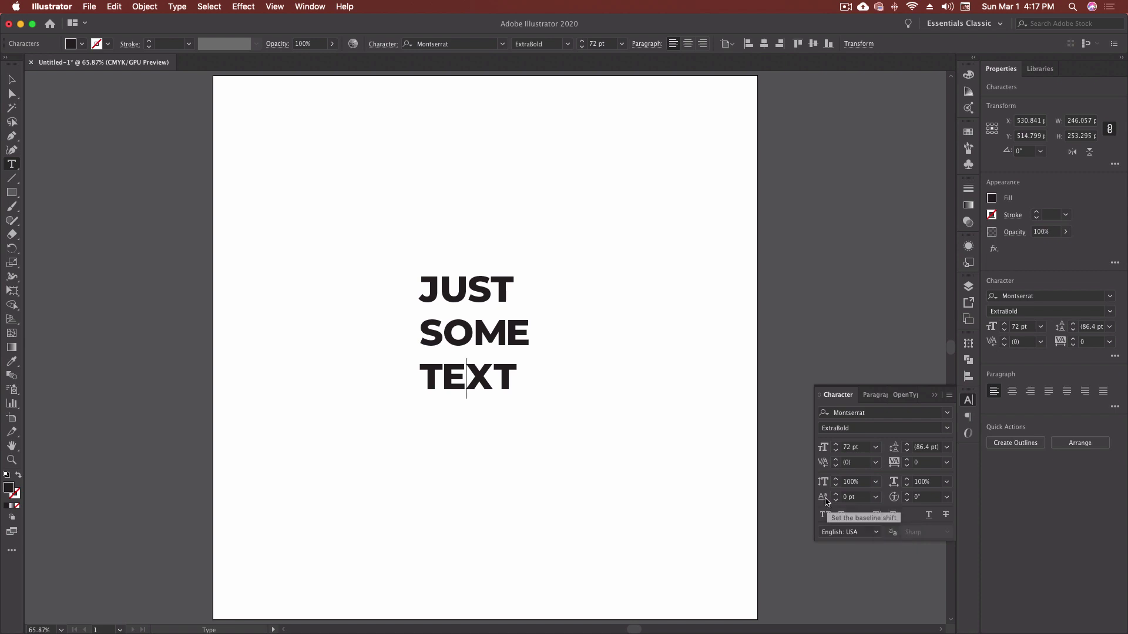
# Select the final T of TEXT and give it an 11 pt baseline shift
pyautogui.press('Left')
pyautogui.press('Left')
pyautogui.hotkey('shift', 'Right')
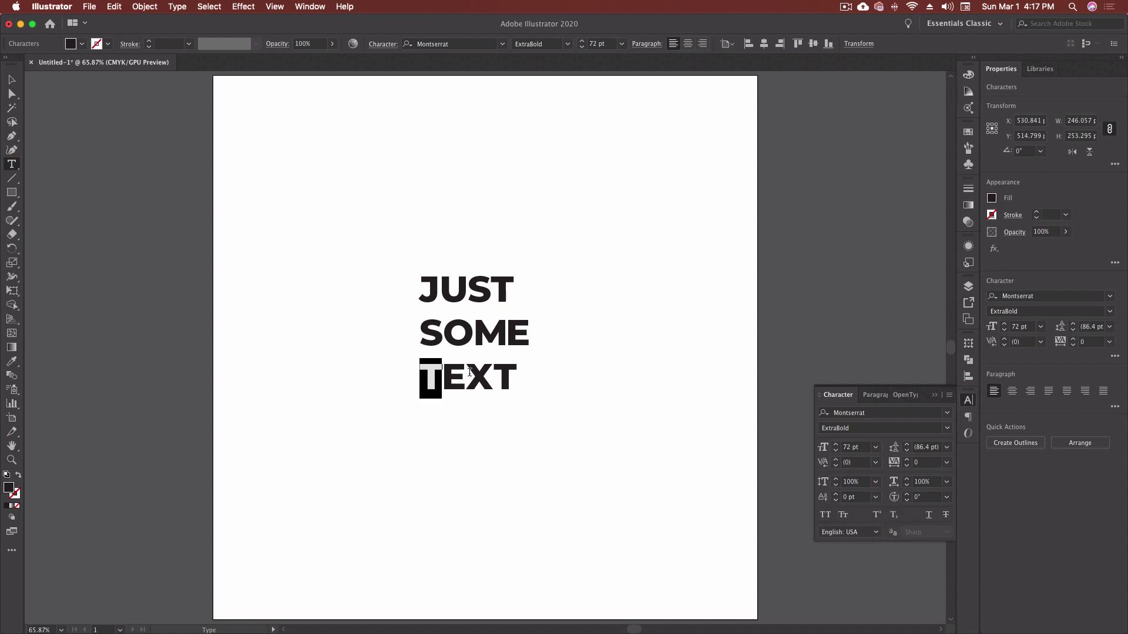
pyautogui.moveTo(470, 372); pyautogui.dragTo(505, 373)
pyautogui.click(495, 374)
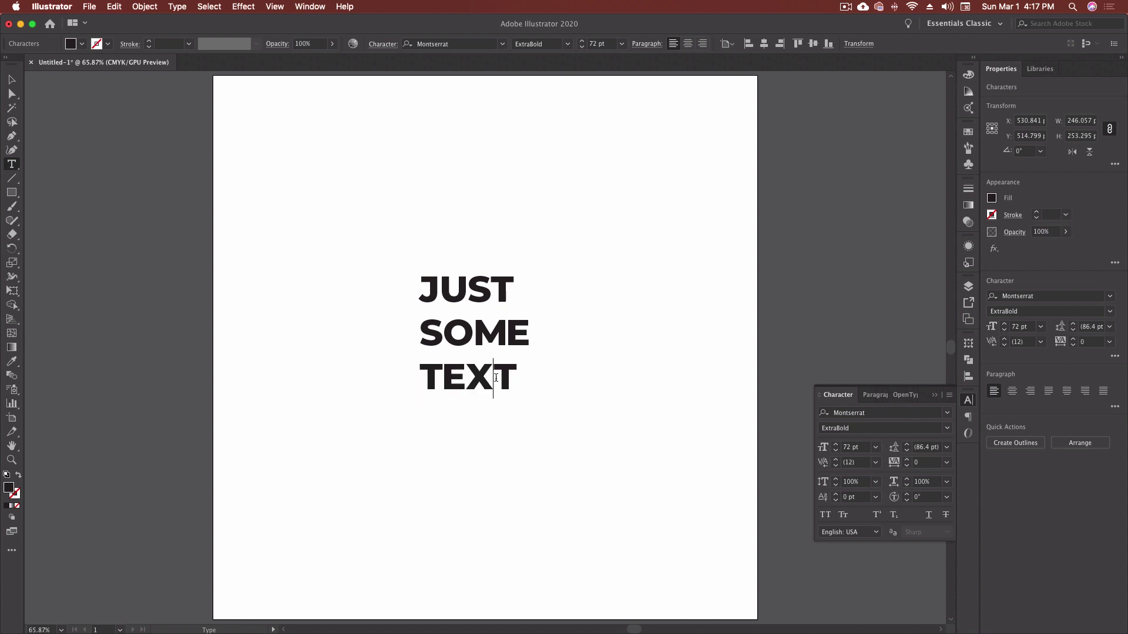
pyautogui.moveTo(494, 376); pyautogui.dragTo(515, 378)
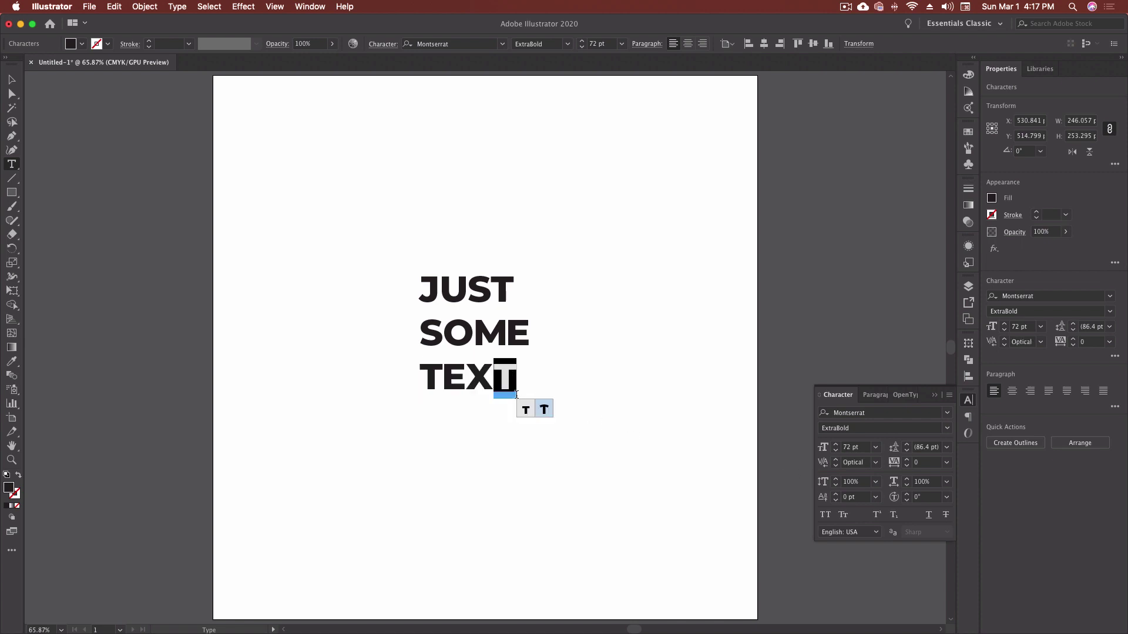
pyautogui.click(835, 494)
pyautogui.click(835, 494)
pyautogui.click(835, 494)
pyautogui.click(835, 494)
pyautogui.click(835, 494)
pyautogui.click(835, 494)
pyautogui.click(836, 495)
pyautogui.click(835, 495)
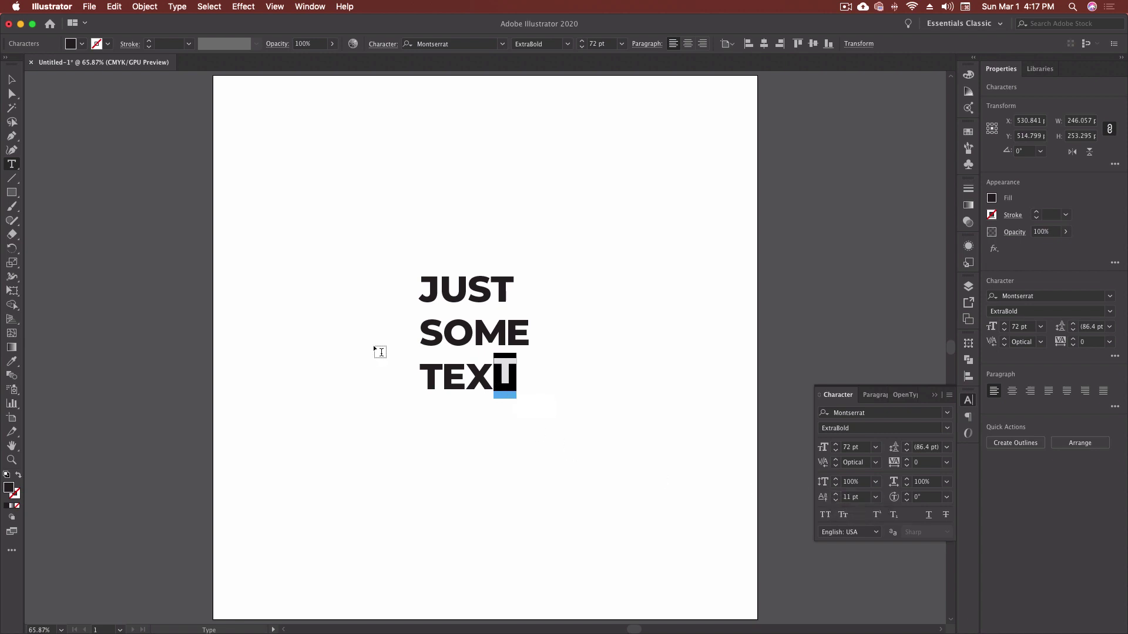
# Exit text editing, reselect the text object and select the raised final T again
pyautogui.click(13, 79)
pyautogui.click(533, 434)
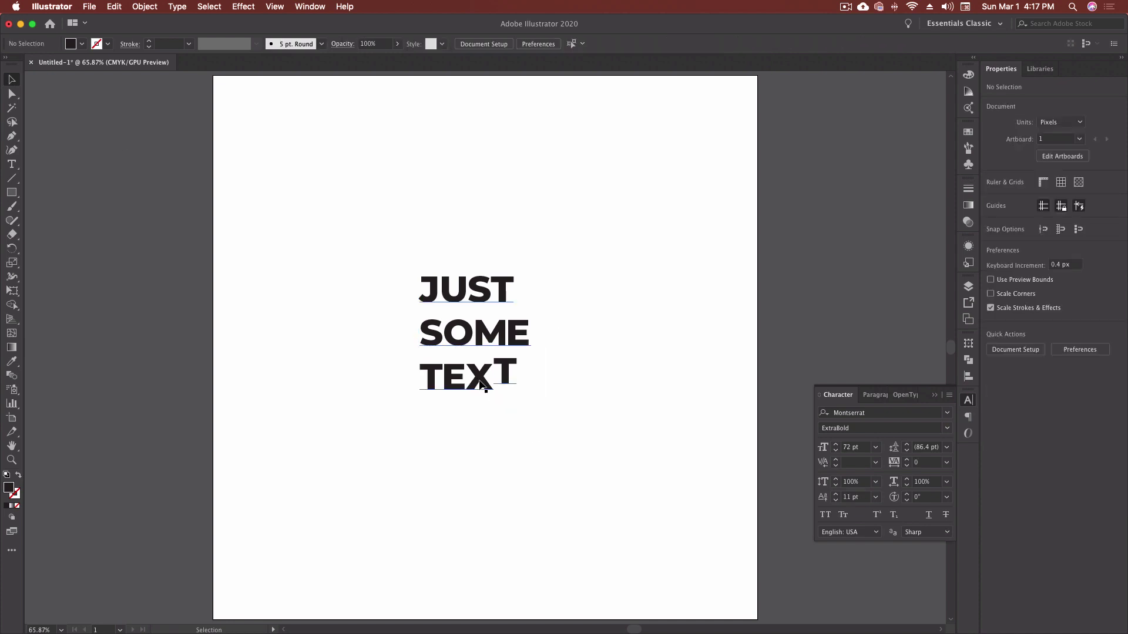
pyautogui.click(478, 388)
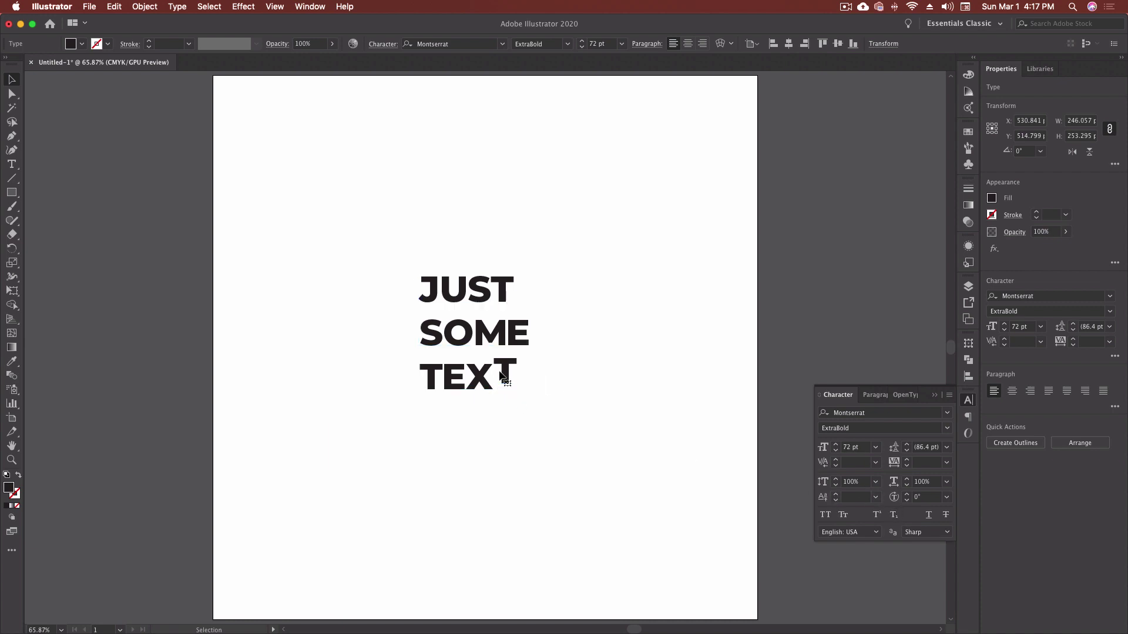
pyautogui.doubleClick(506, 370)
pyautogui.moveTo(517, 373); pyautogui.dragTo(494, 373)
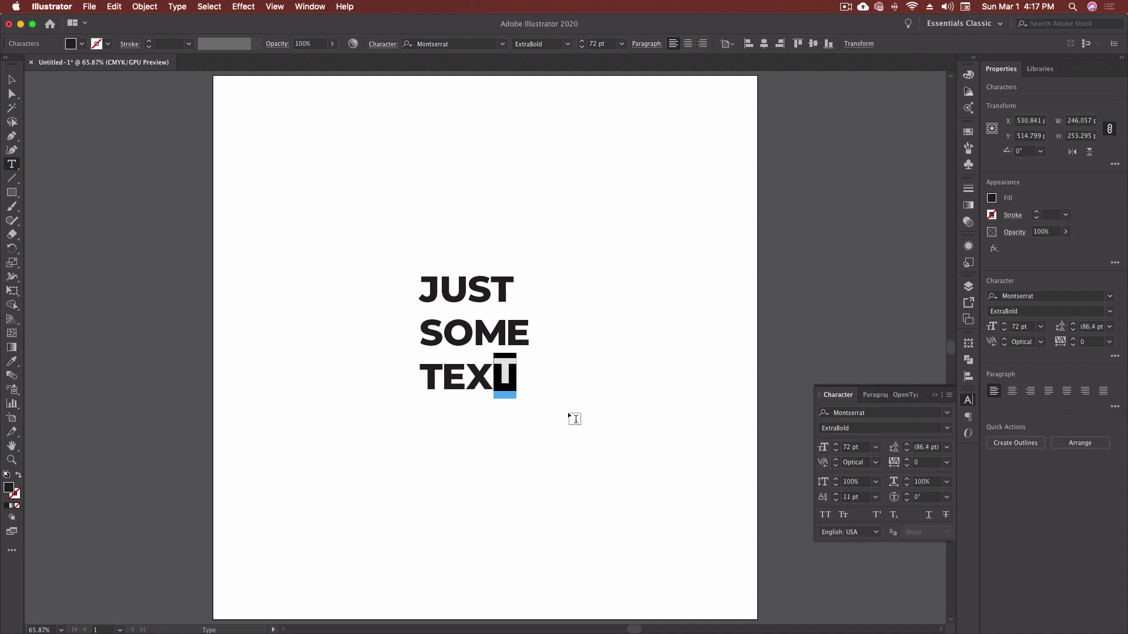
pyautogui.moveTo(514, 381)
pyautogui.moveTo(421, 292); pyautogui.dragTo(513, 291)
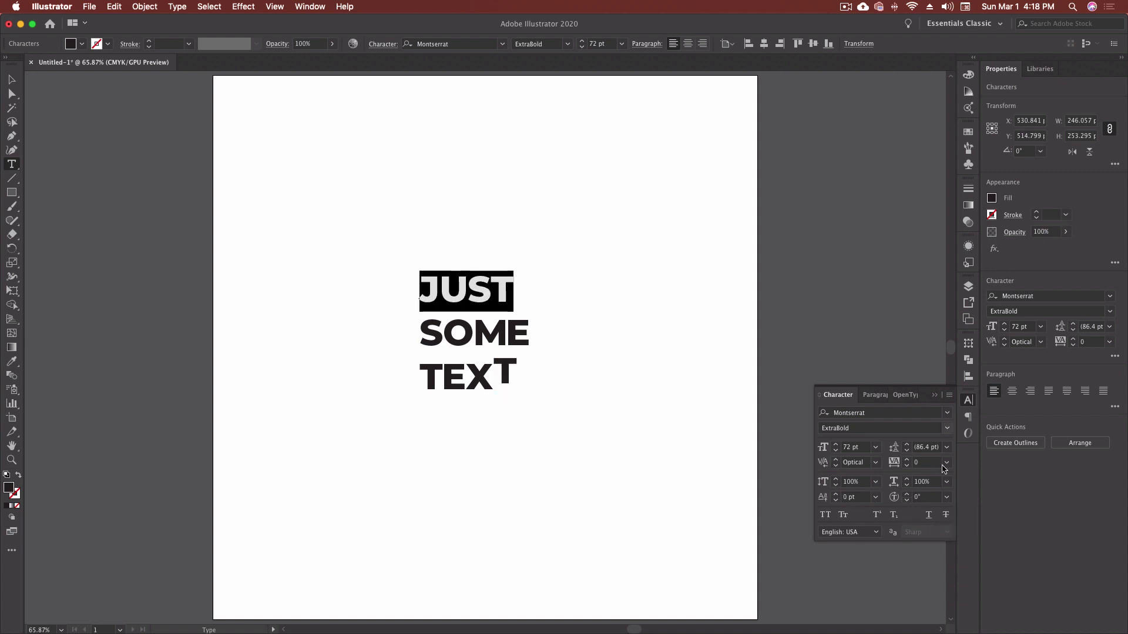
pyautogui.click(907, 494)
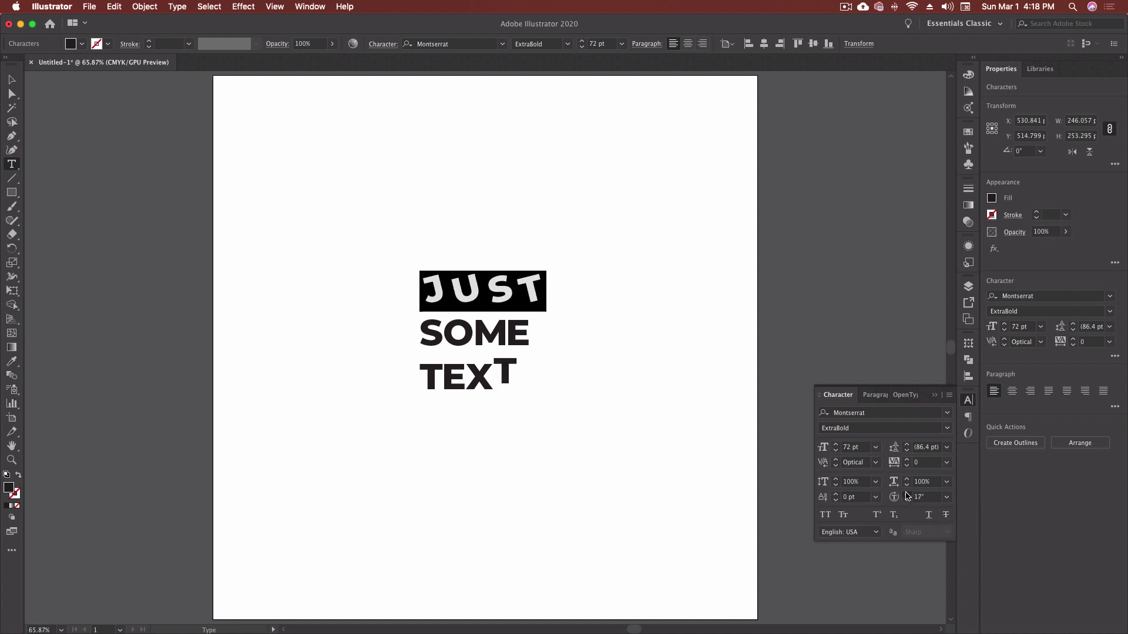
pyautogui.moveTo(907, 495); pyautogui.dragTo(907, 495)
pyautogui.click(490, 291)
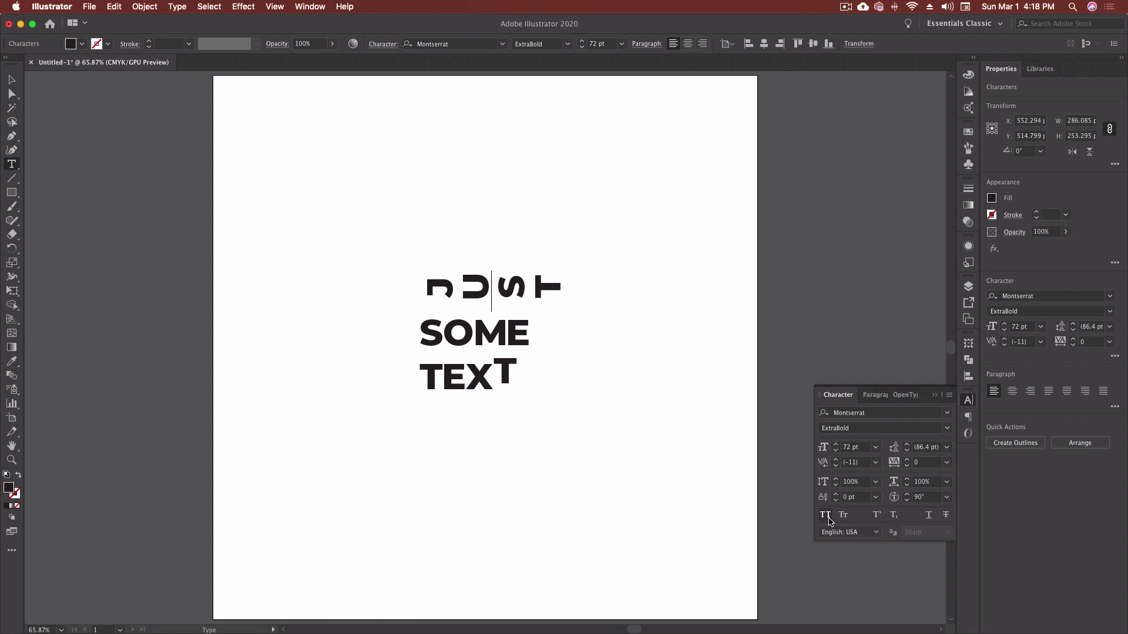
pyautogui.doubleClick(502, 288)
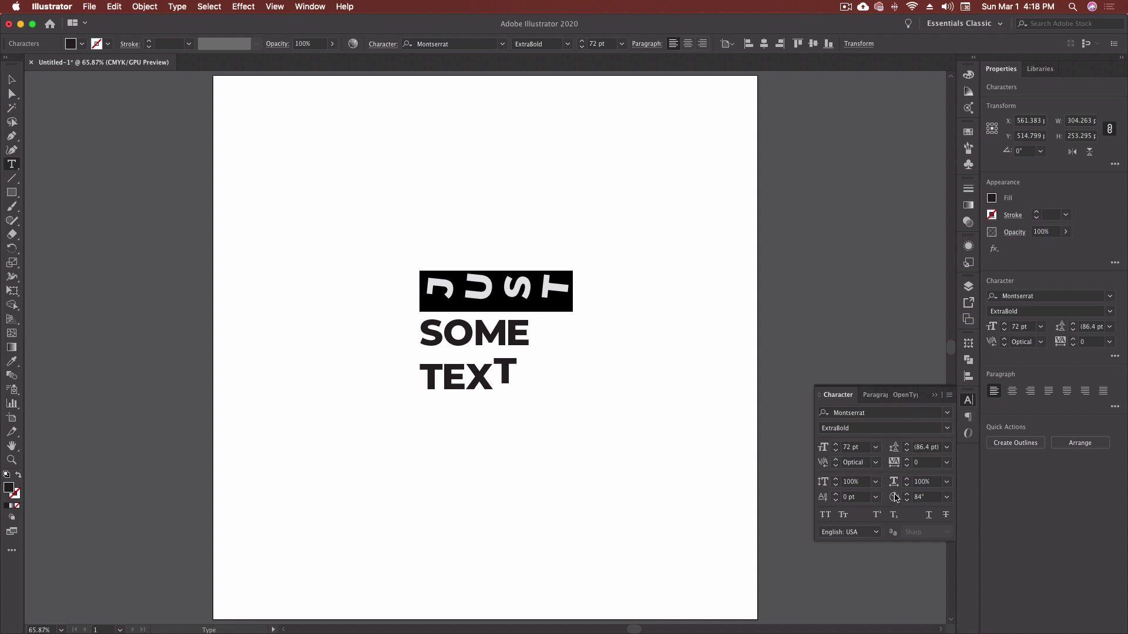
pyautogui.click(926, 497)
pyautogui.write('0')
pyautogui.press('Return')
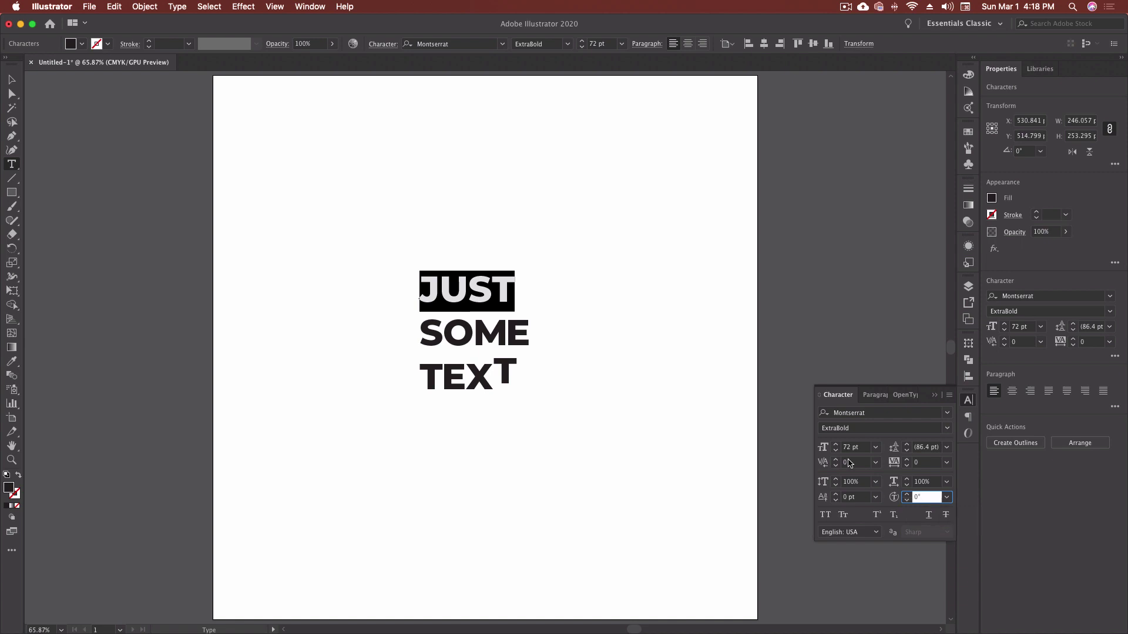
pyautogui.press('Tab')
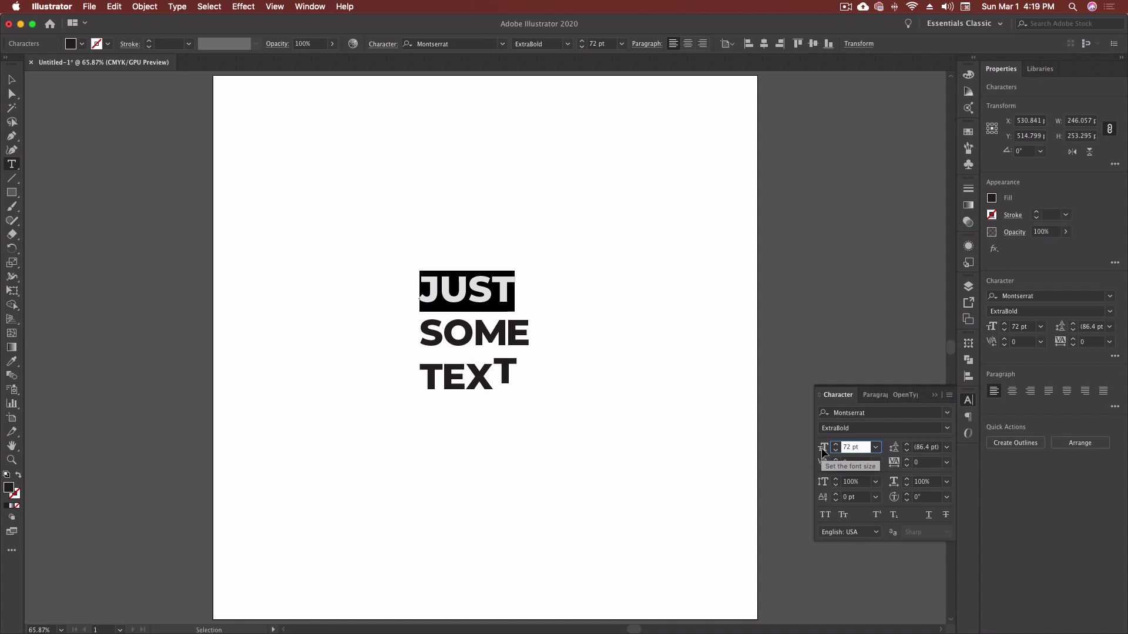
# Reset baseline shift to 0 on all three lines and convert them to Title Case
pyautogui.write('12')
pyautogui.press('Return')
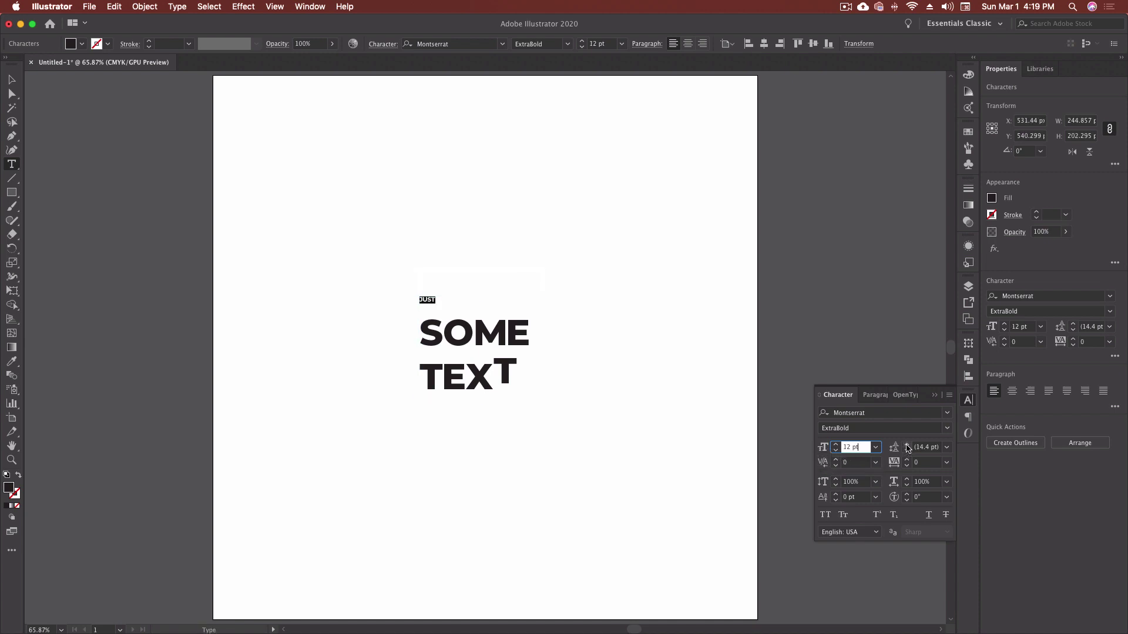
pyautogui.press('super+z')
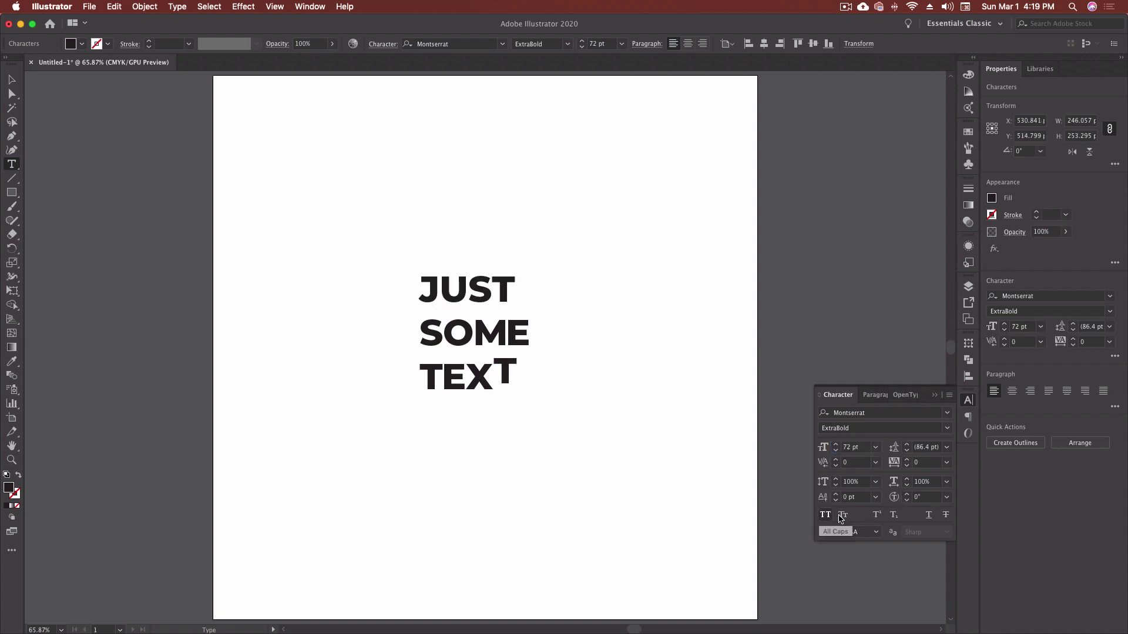
pyautogui.moveTo(423, 292); pyautogui.dragTo(534, 377)
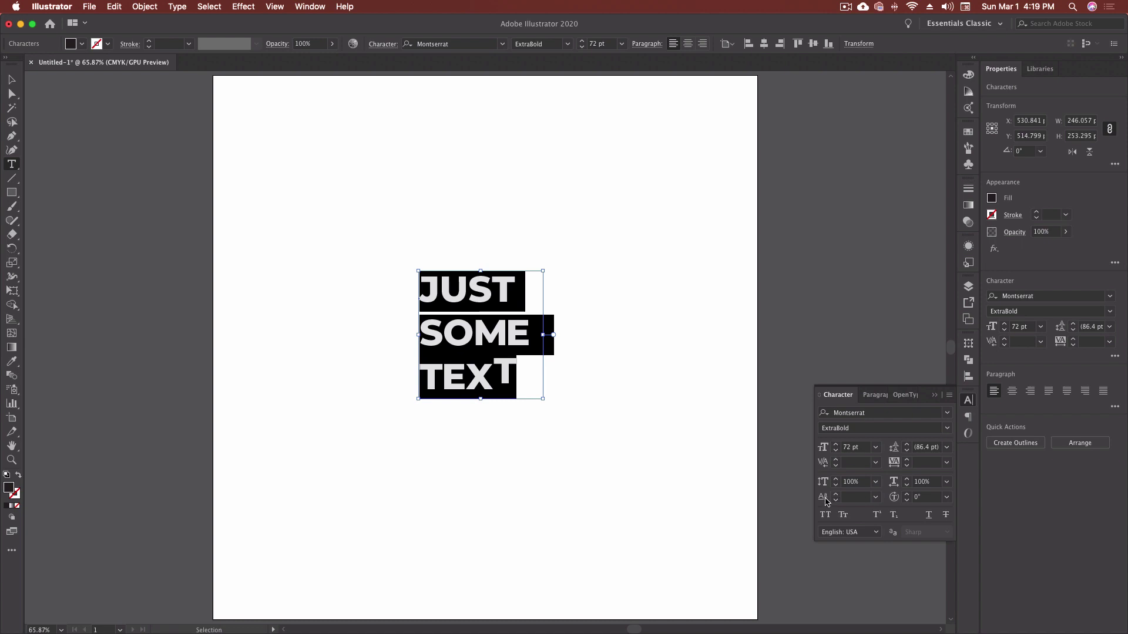
pyautogui.click(855, 497)
pyautogui.click(177, 7)
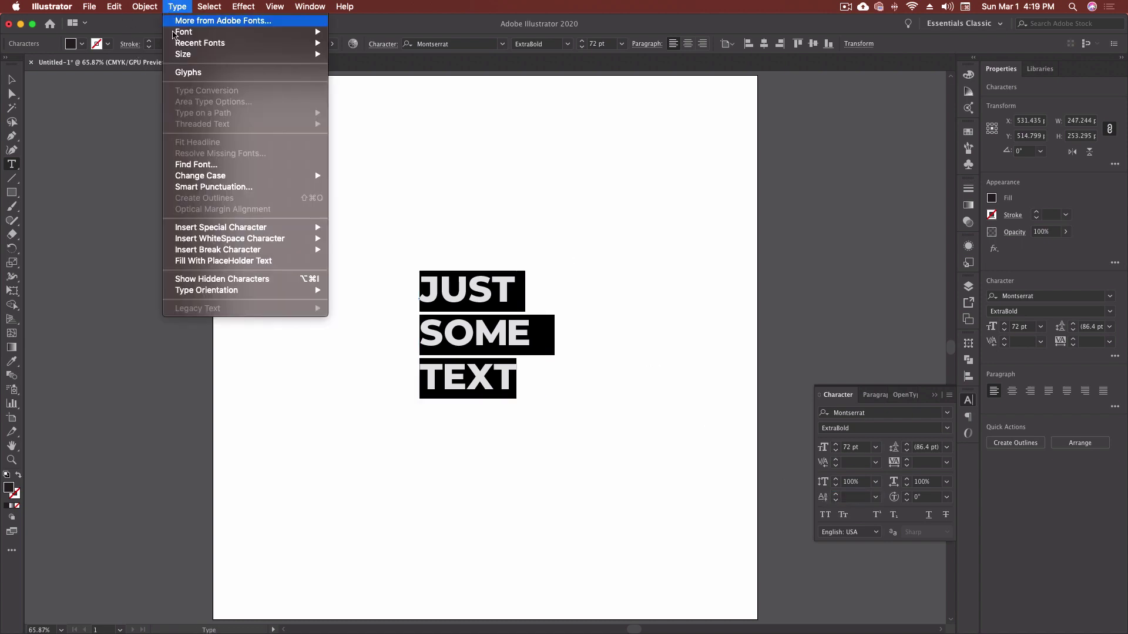
pyautogui.moveTo(218, 180)
pyautogui.click(385, 199)
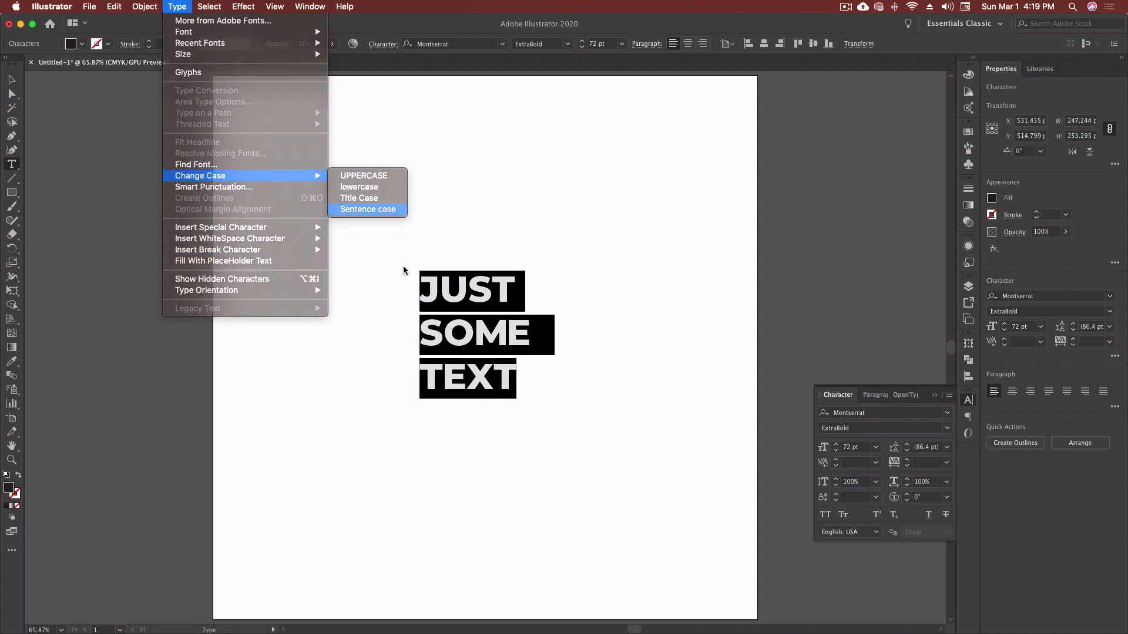
# Try All Caps and Small Caps, return to normal case, and put the caret after Text
pyautogui.click(499, 331)
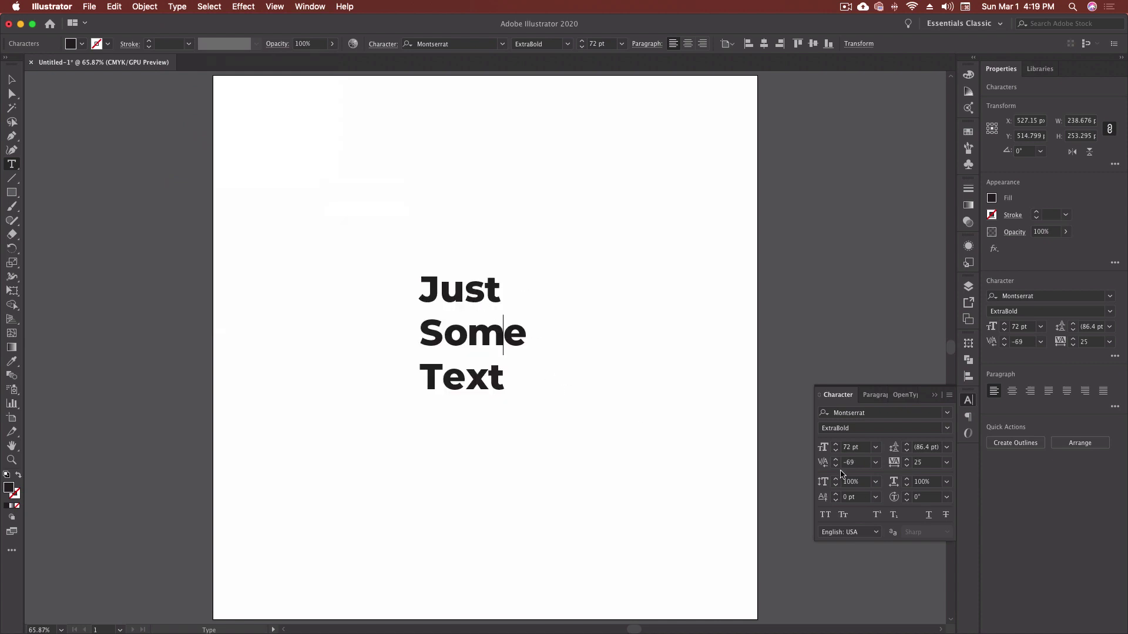
pyautogui.press('Escape')
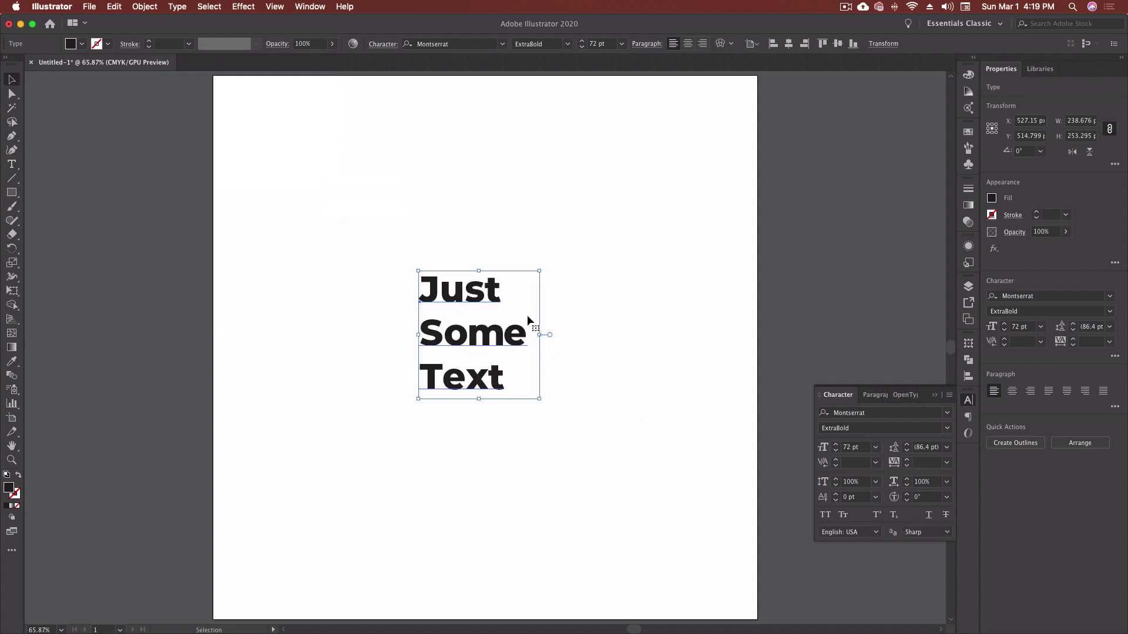
pyautogui.click(824, 515)
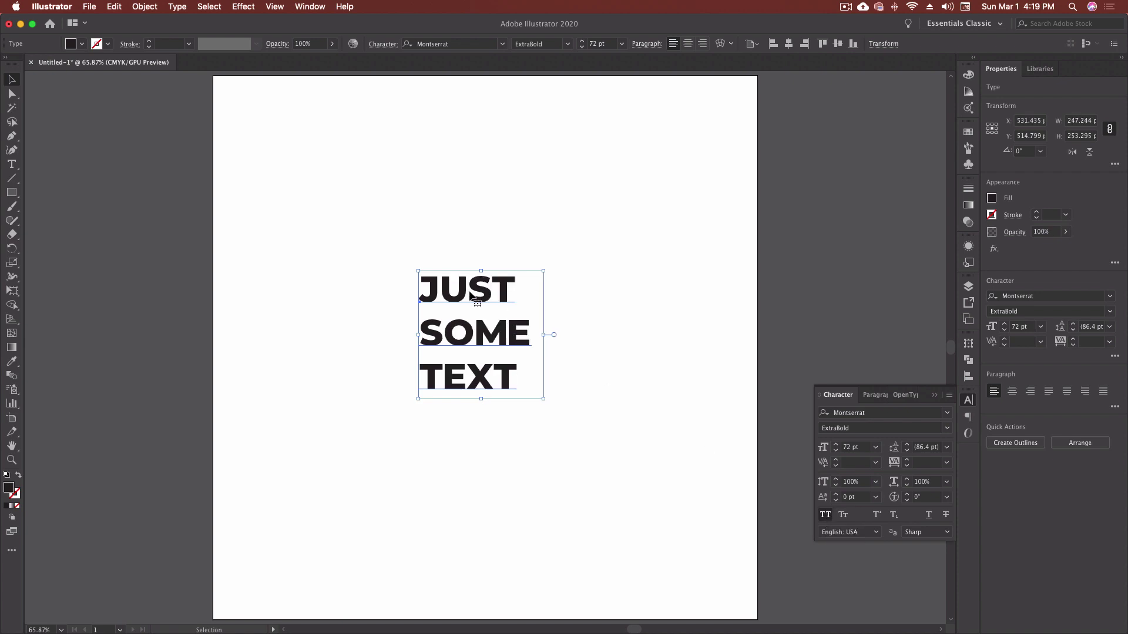
pyautogui.click(846, 520)
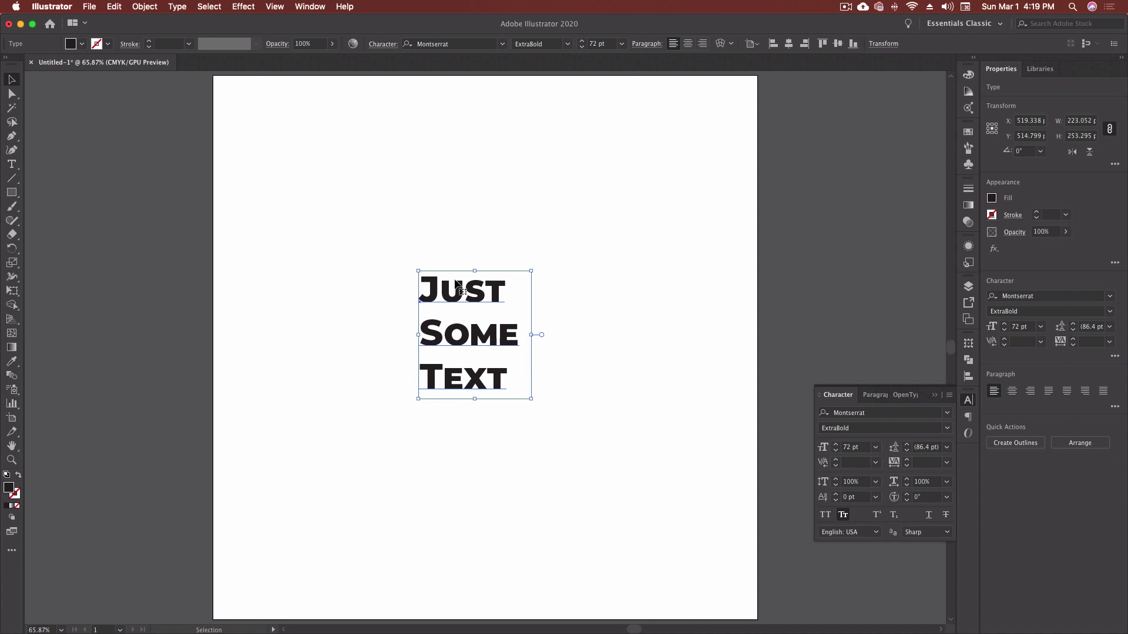
pyautogui.click(843, 514)
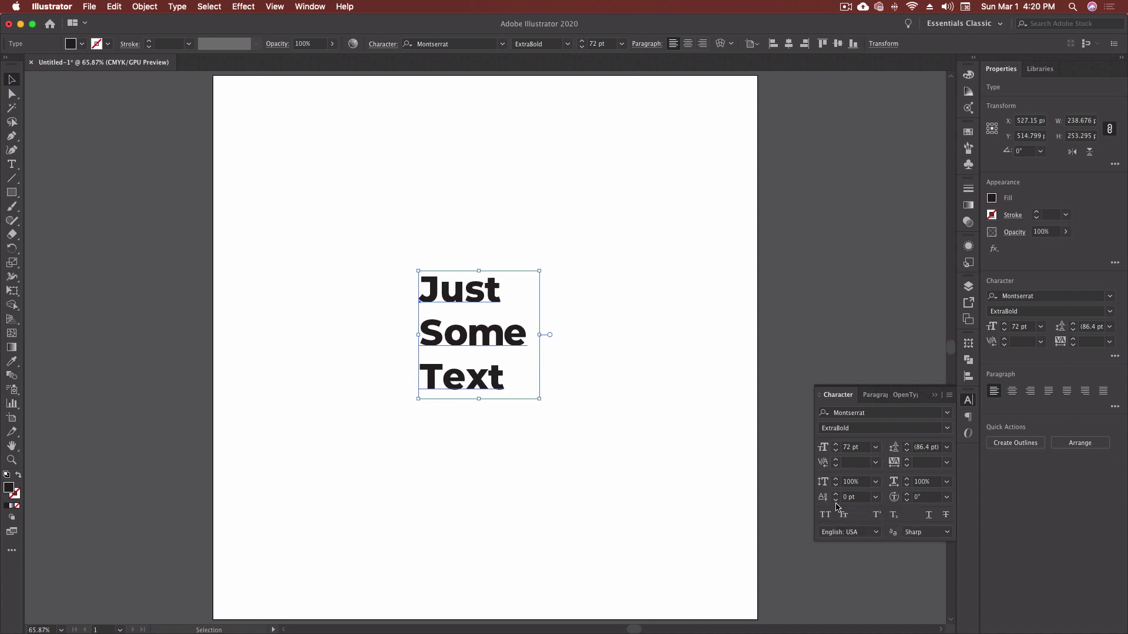
pyautogui.doubleClick(448, 377)
pyautogui.press('Right')
pyautogui.press('Right')
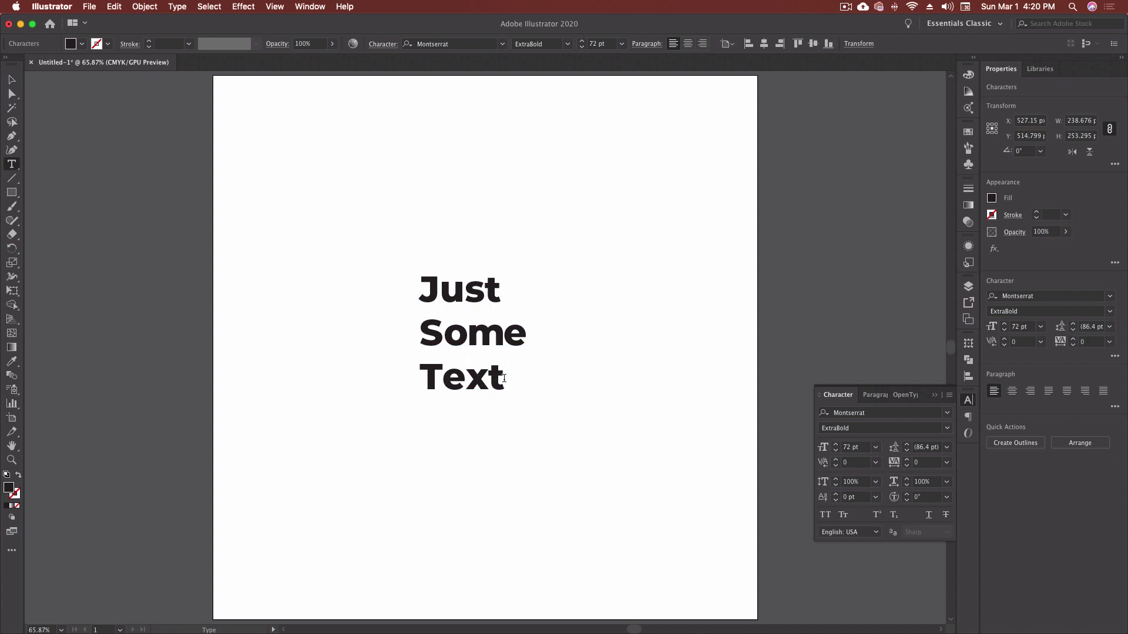
# Type ® after Text, make it superscript and reduce it to 40 pt
pyautogui.write('®')
pyautogui.moveTo(520, 374); pyautogui.dragTo(515, 374)
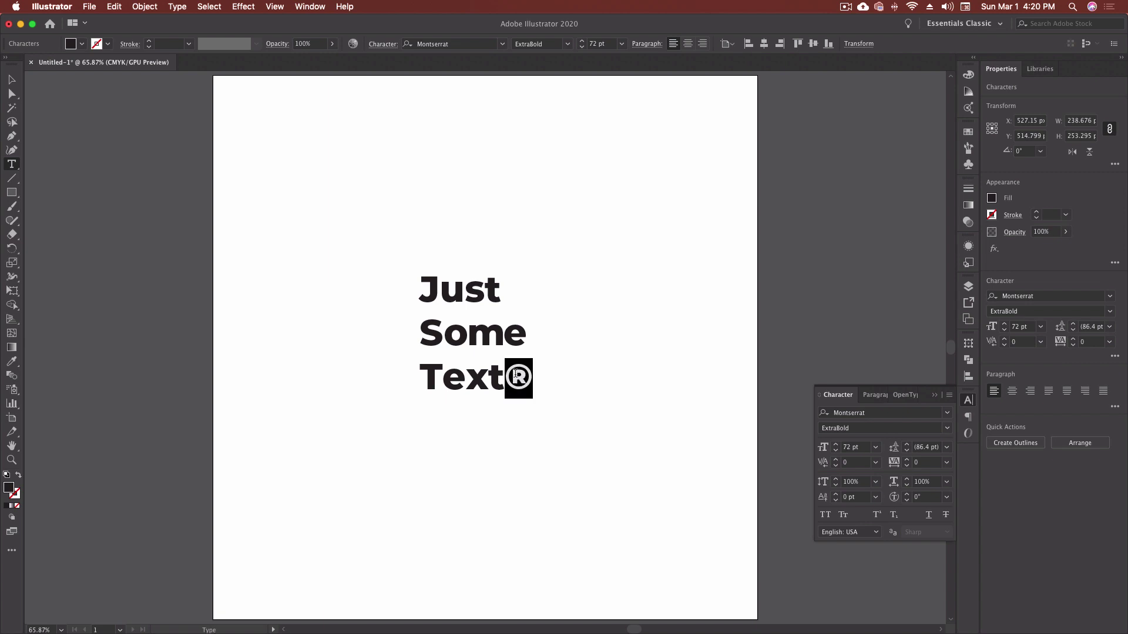
pyautogui.click(877, 515)
pyautogui.click(835, 451)
pyautogui.click(836, 451)
pyautogui.click(836, 451)
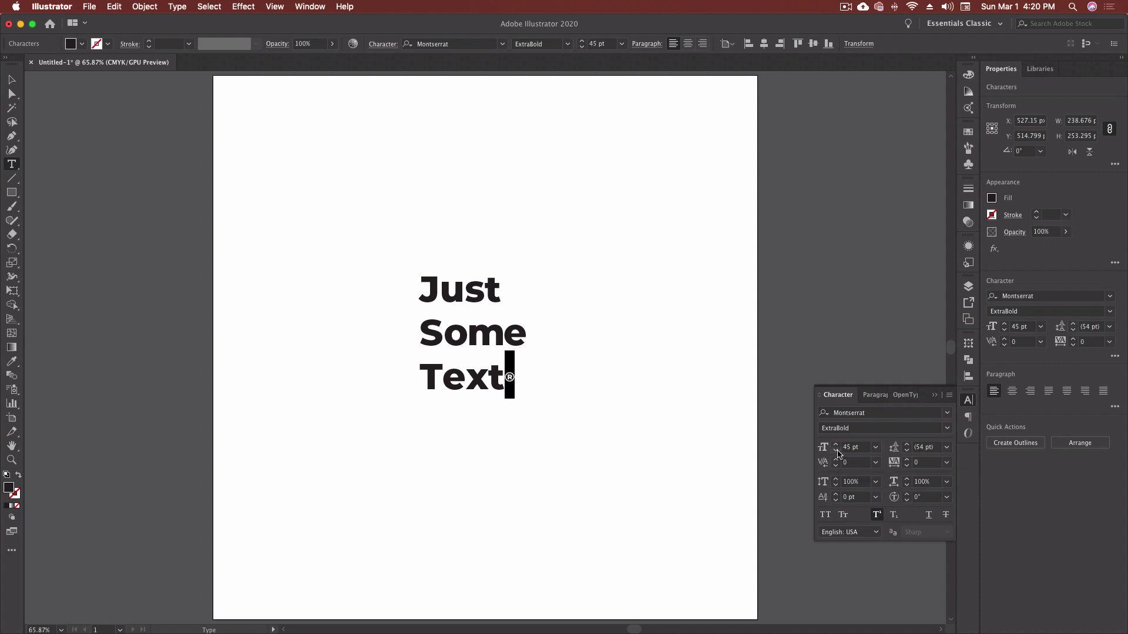
pyautogui.click(836, 451)
pyautogui.click(836, 451)
pyautogui.click(836, 451)
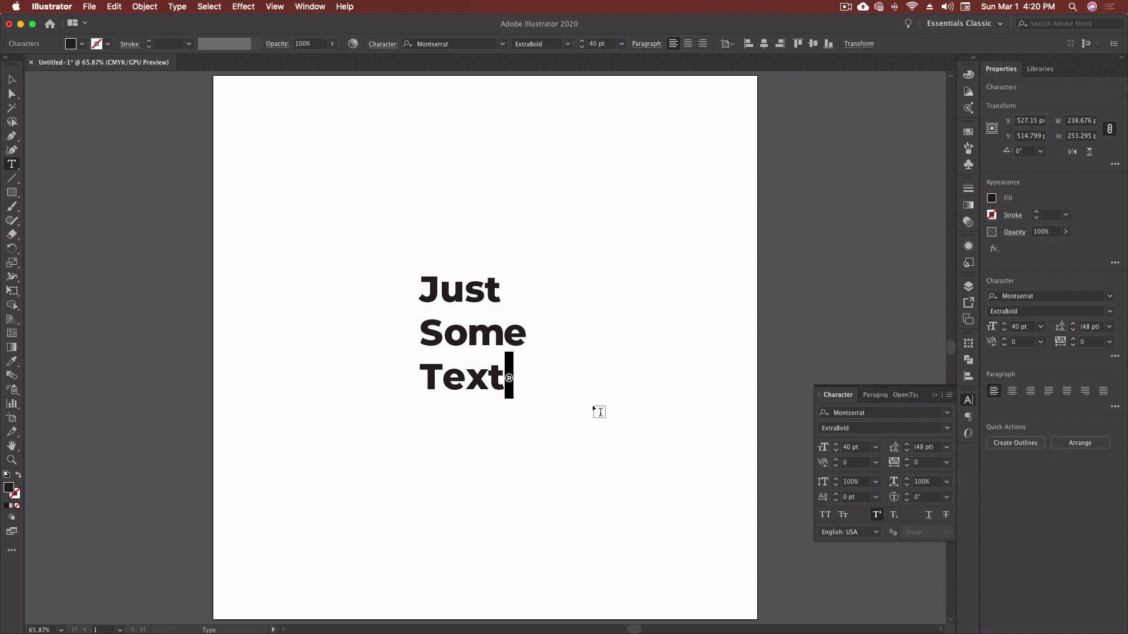
# Switch the ® to subscript with a 0 pt baseline shift
pyautogui.click(836, 494)
pyautogui.click(836, 495)
pyautogui.click(836, 494)
pyautogui.click(836, 495)
pyautogui.click(894, 514)
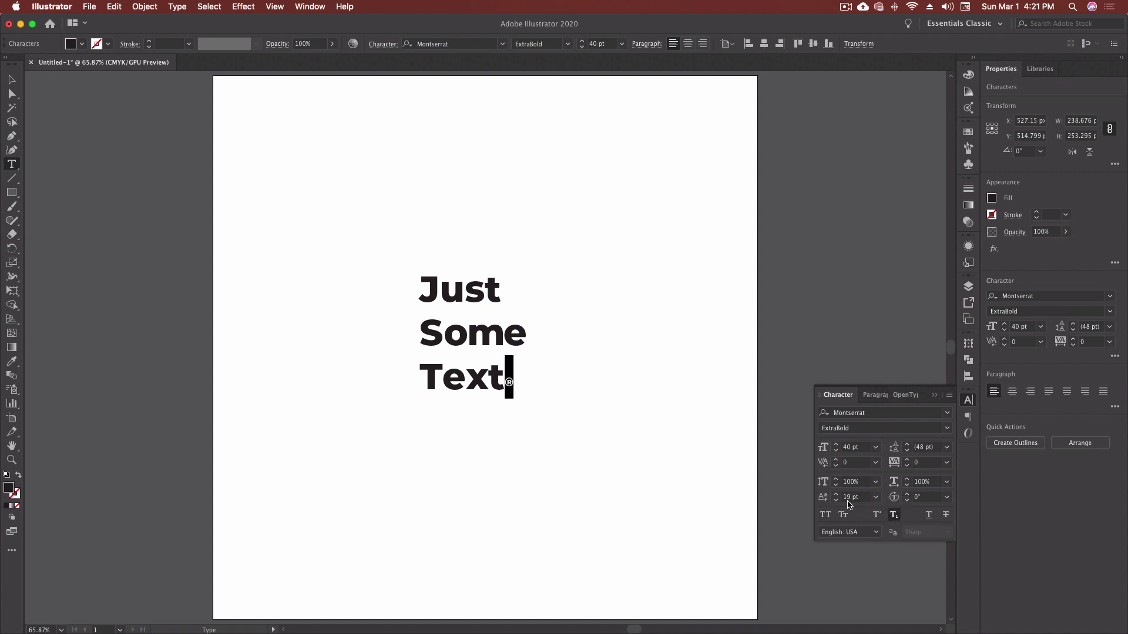
pyautogui.press('super')
pyautogui.keyDown('super'); pyautogui.click(822, 500); pyautogui.keyUp('super')
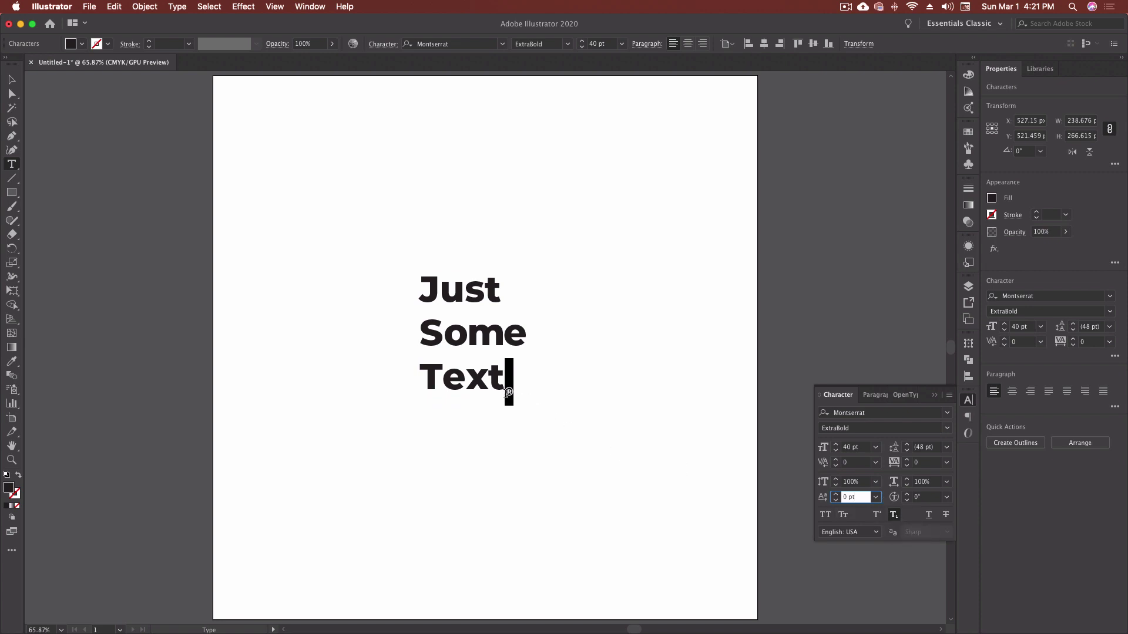
# Select the word Some and give it a strikethrough after trying the underline
pyautogui.moveTo(427, 334); pyautogui.dragTo(526, 338)
pyautogui.click(927, 516)
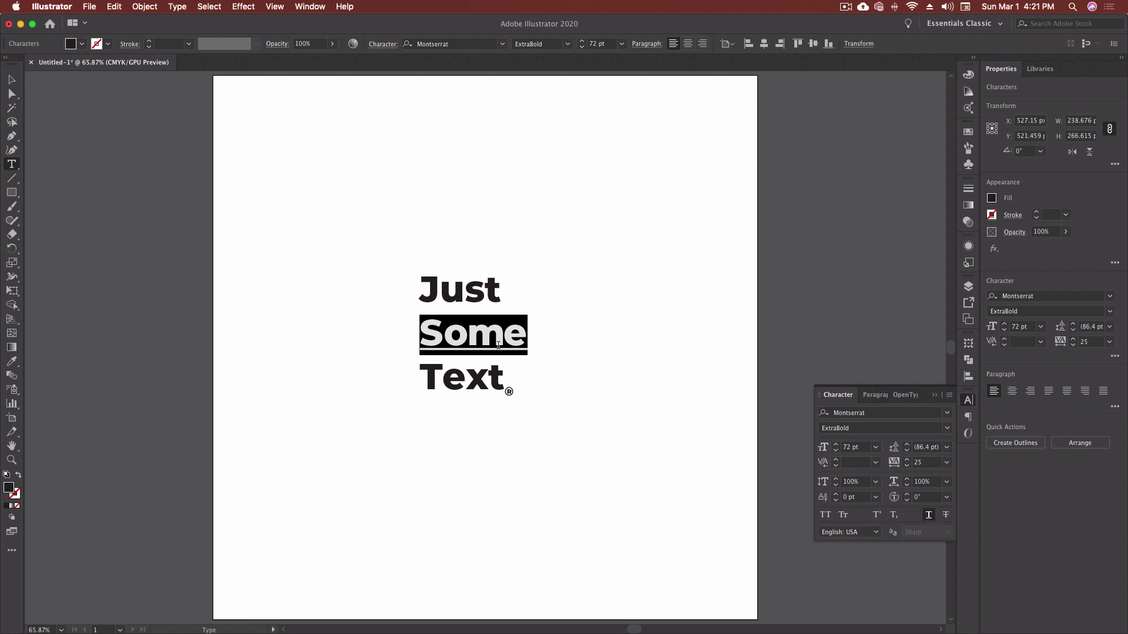
pyautogui.click(928, 516)
pyautogui.click(945, 515)
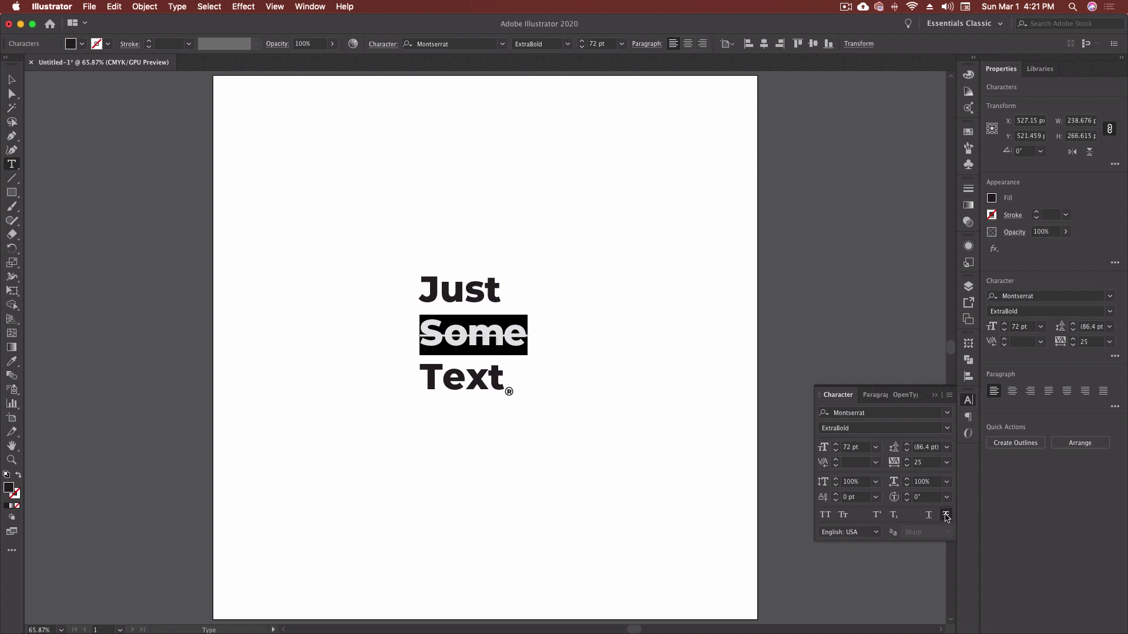